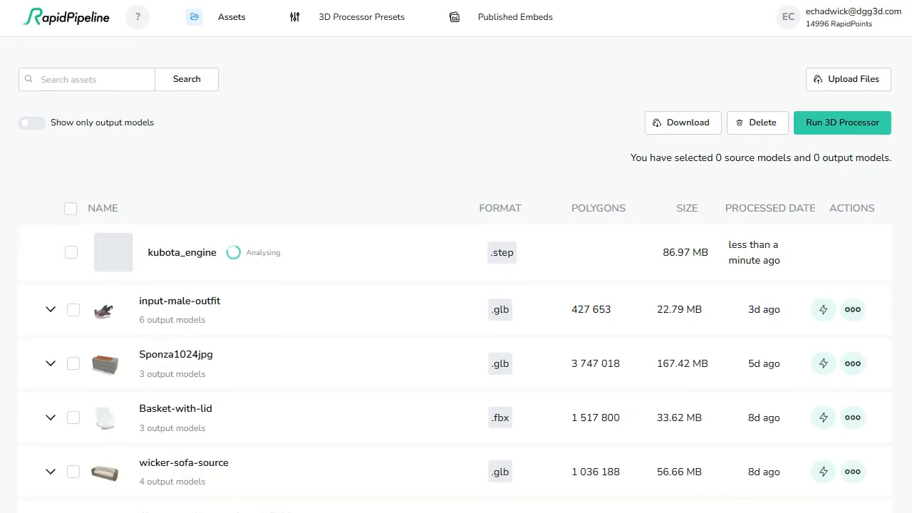
Step: Open the details of the kubota_engine asset, widen its preview and orbit the model in the interactive 3D view
{"action": "left_click", "coordinate": [321, 250]}
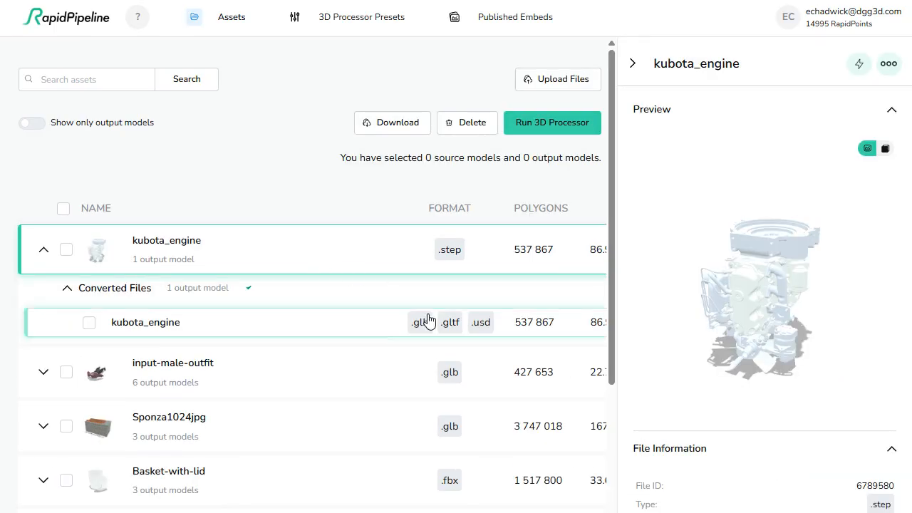
{"action": "left_click_drag", "start_coordinate": [617, 352], "coordinate": [389, 356]}
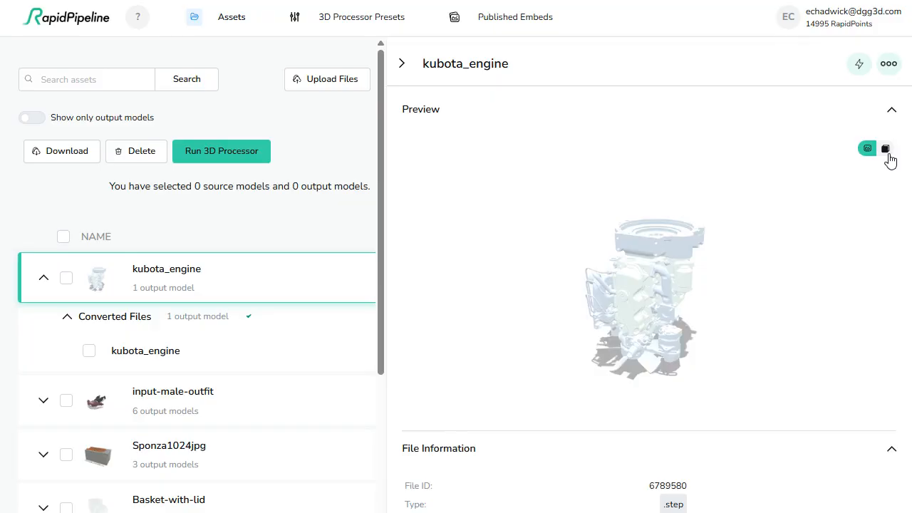
{"action": "left_click", "coordinate": [885, 149]}
{"action": "left_click", "coordinate": [680, 346]}
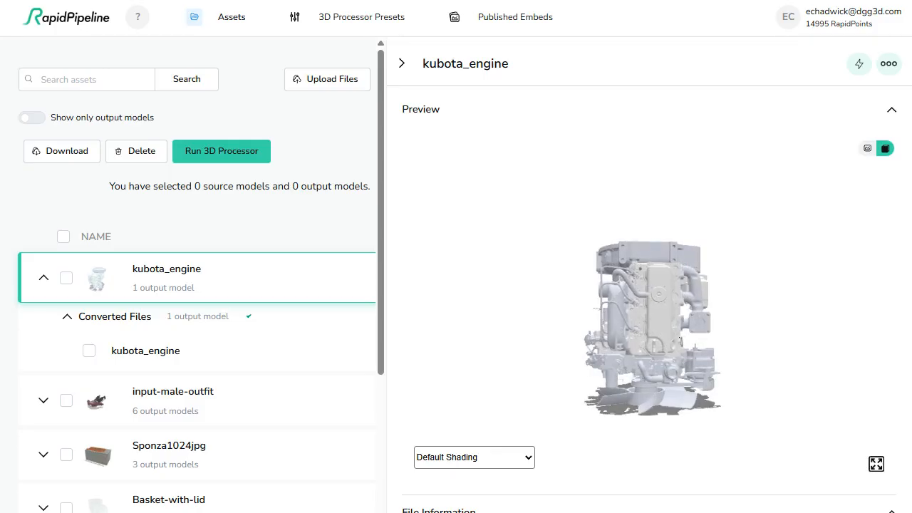
{"action": "left_click_drag", "start_coordinate": [656, 341], "coordinate": [770, 332]}
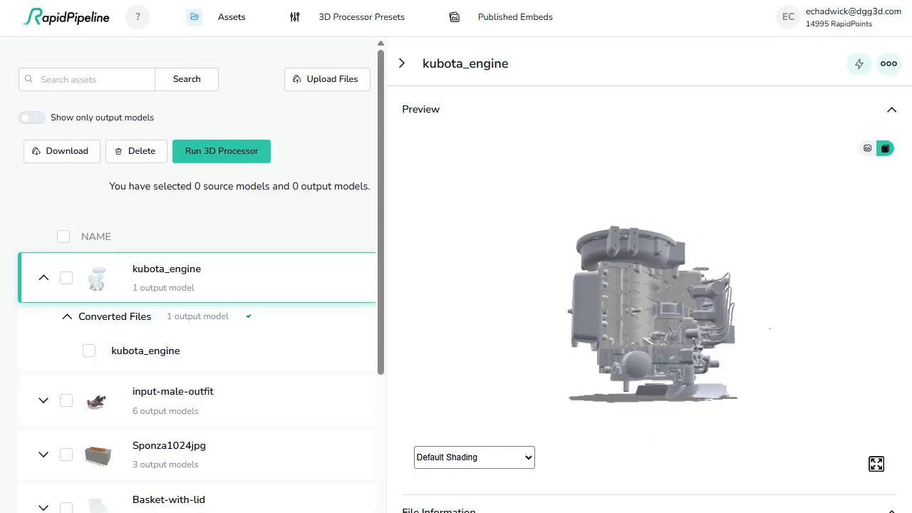
Step: Review the kubota_engine asset's file information, scale and model information
{"action": "scroll", "coordinate": [648, 285], "scroll_direction": "down", "scroll_amount": 4}
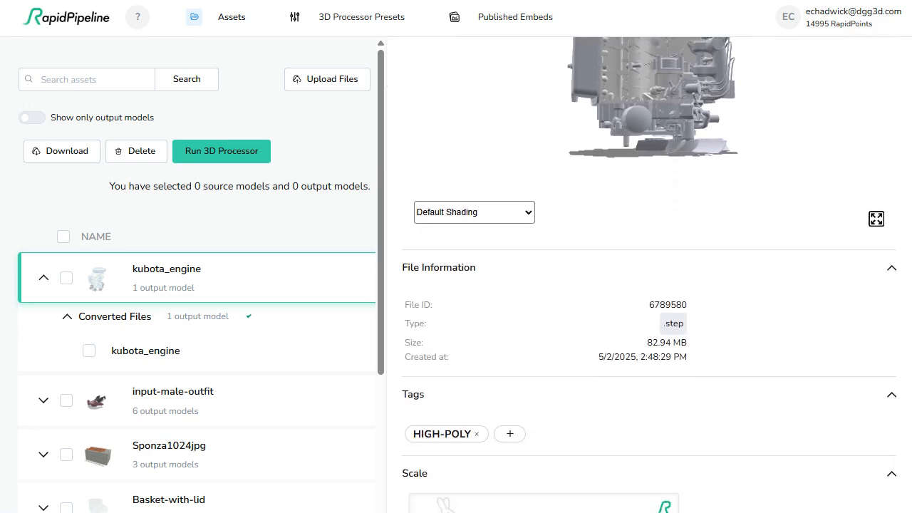
{"action": "scroll", "coordinate": [648, 285], "scroll_direction": "down", "scroll_amount": 5}
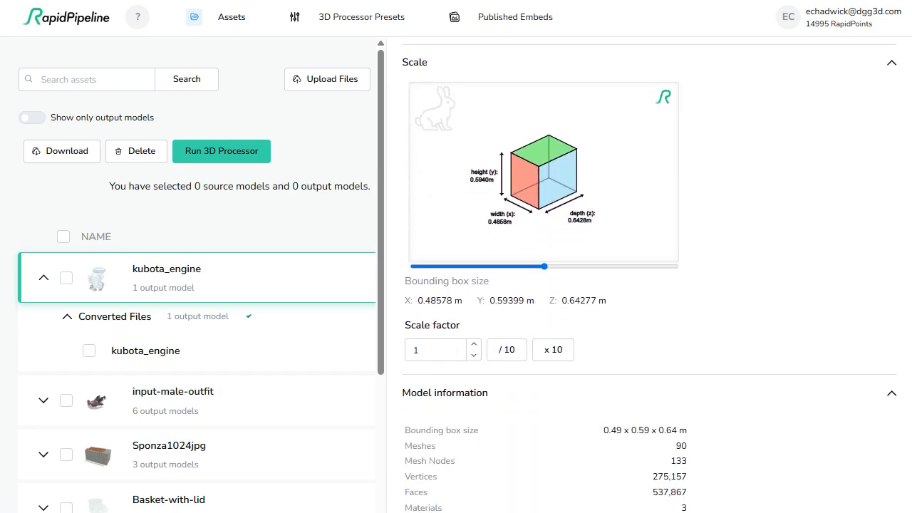
{"action": "scroll", "coordinate": [648, 284], "scroll_direction": "down", "scroll_amount": 2}
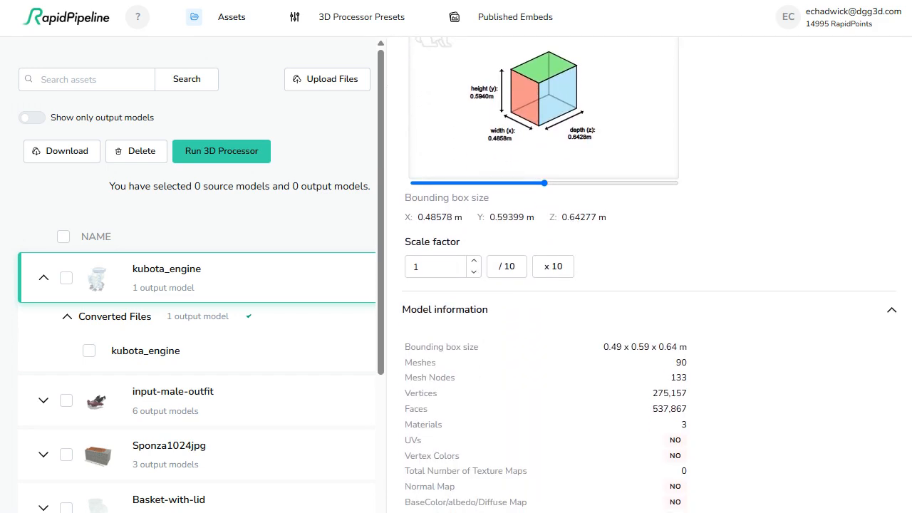
Step: Inspect the engine's mesh up close in Wireframe shading, and close the asset's details
{"action": "scroll", "coordinate": [648, 285], "scroll_direction": "up", "scroll_amount": 6}
{"action": "scroll", "coordinate": [648, 285], "scroll_direction": "up", "scroll_amount": 3}
{"action": "left_click", "coordinate": [528, 364]}
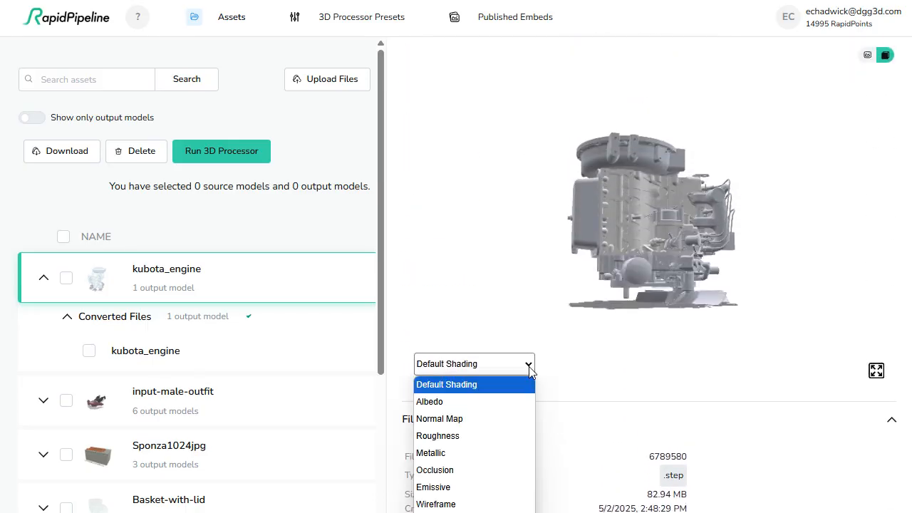
{"action": "left_click", "coordinate": [464, 504]}
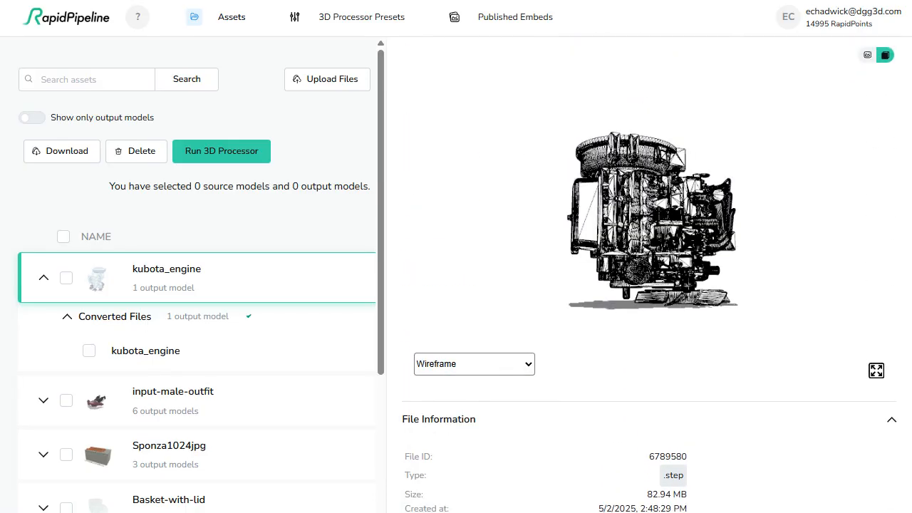
{"action": "left_click_drag", "start_coordinate": [670, 221], "coordinate": [891, 211]}
{"action": "scroll", "coordinate": [616, 255], "scroll_direction": "up", "scroll_amount": 5}
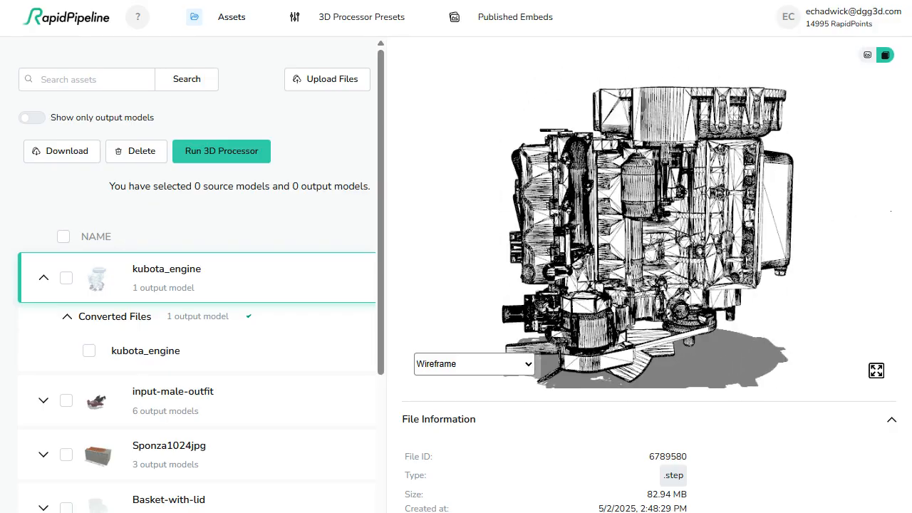
{"action": "scroll", "coordinate": [402, 61], "scroll_direction": "up", "scroll_amount": 3}
{"action": "left_click", "coordinate": [402, 65]}
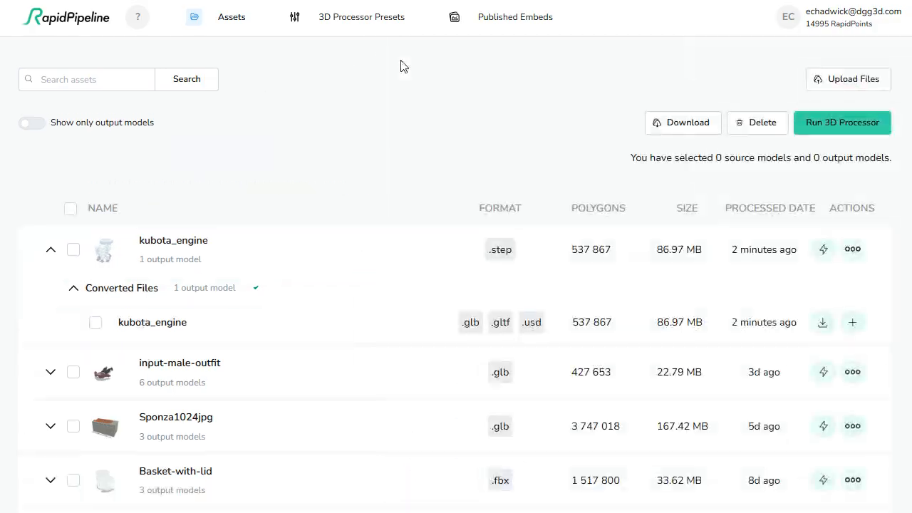
Step: Create a new 3D processor preset and name it My CAD Processor
{"action": "left_click", "coordinate": [346, 17]}
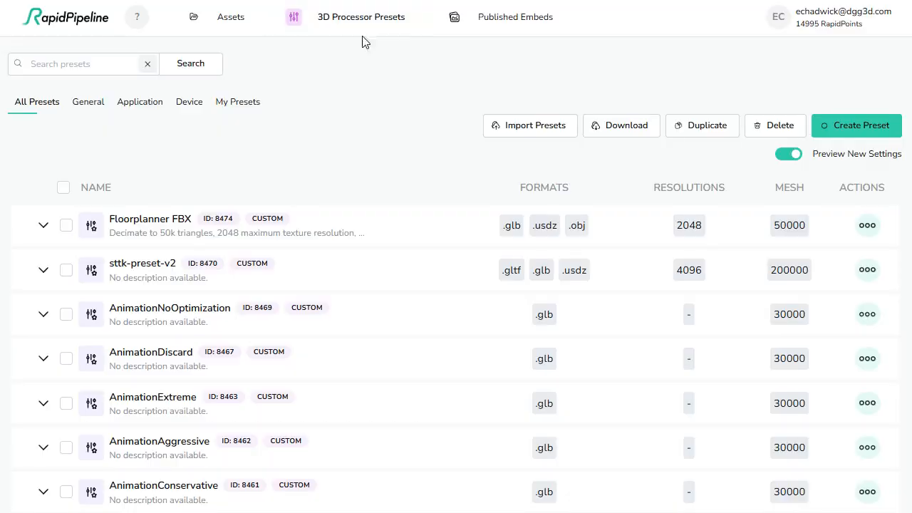
{"action": "left_click", "coordinate": [887, 128]}
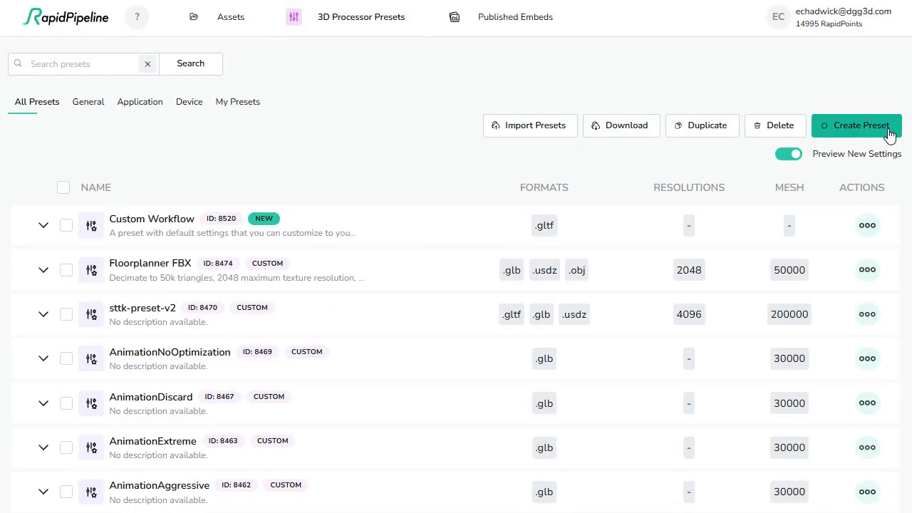
{"action": "left_click", "coordinate": [204, 221]}
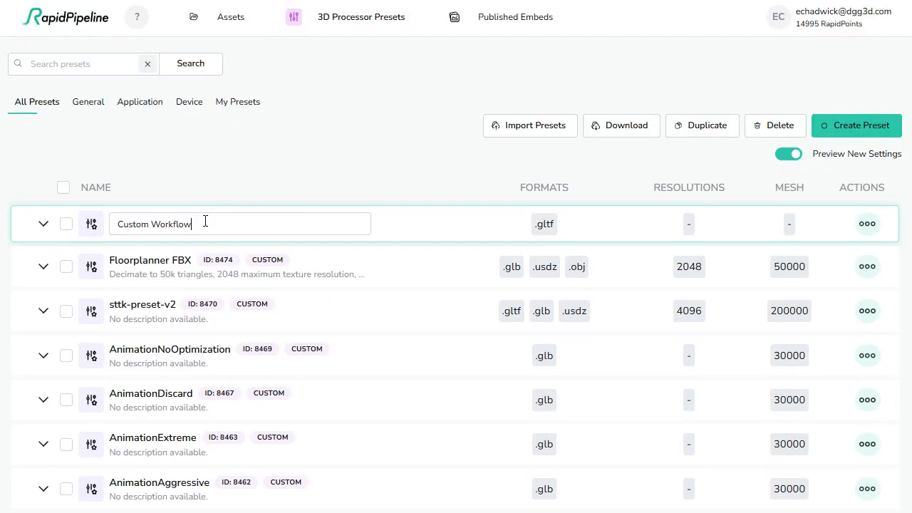
{"action": "left_click_drag", "start_coordinate": [205, 221], "coordinate": [93, 225]}
{"action": "type", "text": "My CAD Processor"}
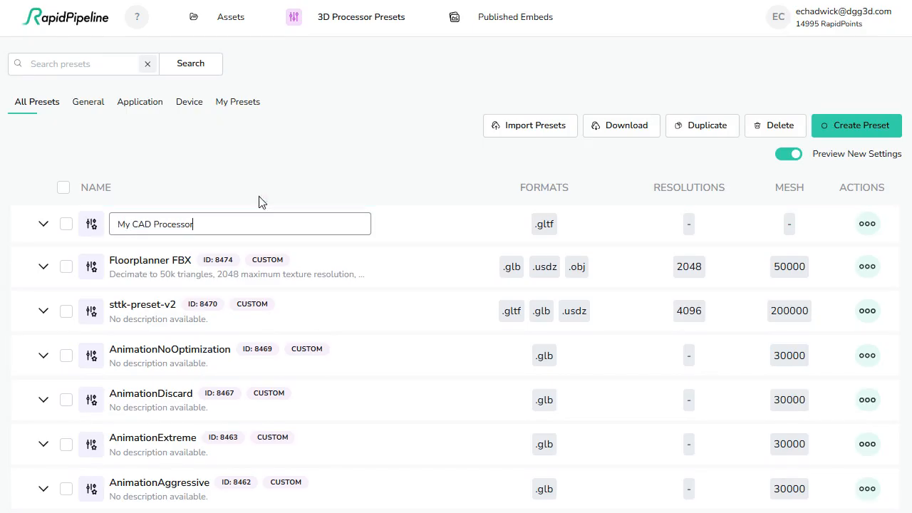
{"action": "left_click", "coordinate": [299, 192]}
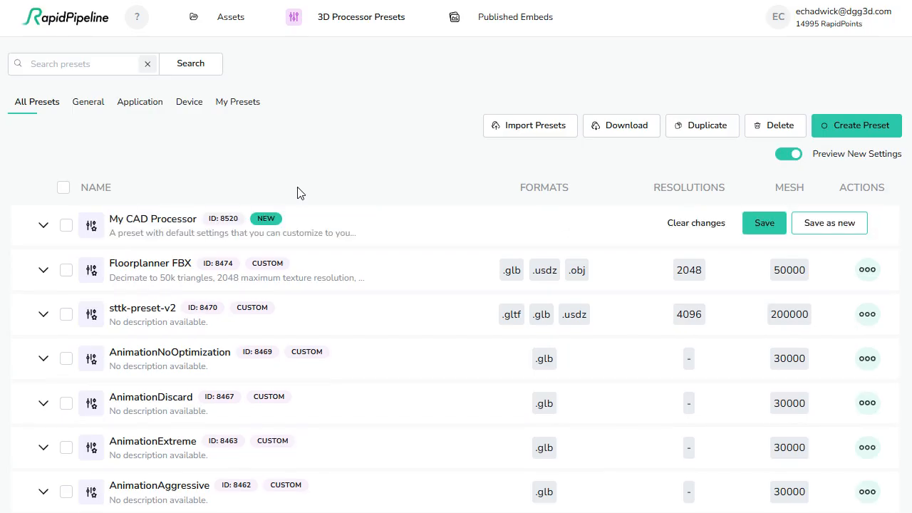
Step: In the My CAD Processor preset, enable Import with General Import Settings that convert Z-Up to Y-Up
{"action": "left_click", "coordinate": [43, 226]}
{"action": "scroll", "coordinate": [320, 214], "scroll_direction": "down", "scroll_amount": 3}
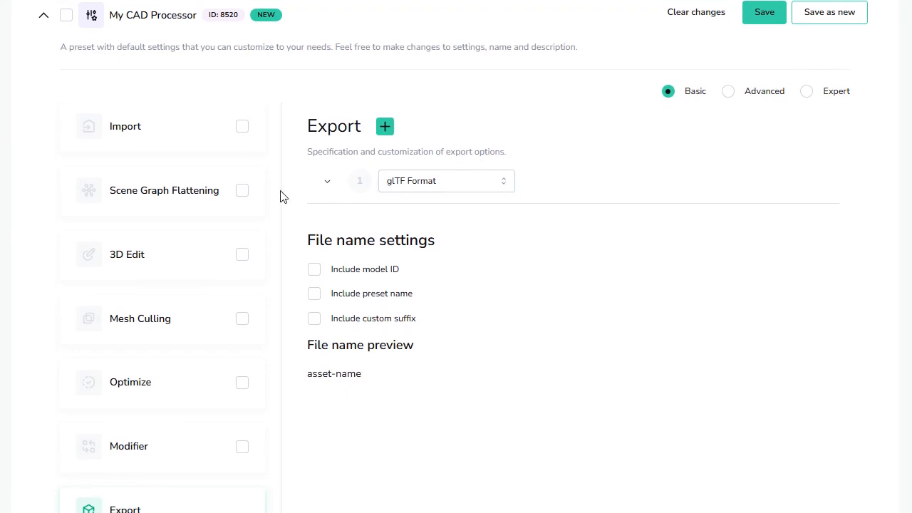
{"action": "left_click", "coordinate": [242, 126]}
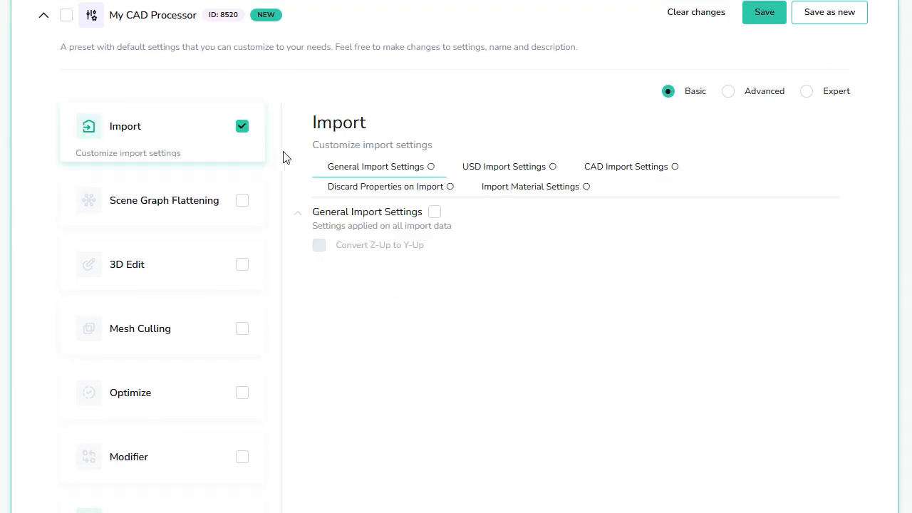
{"action": "left_click", "coordinate": [434, 212]}
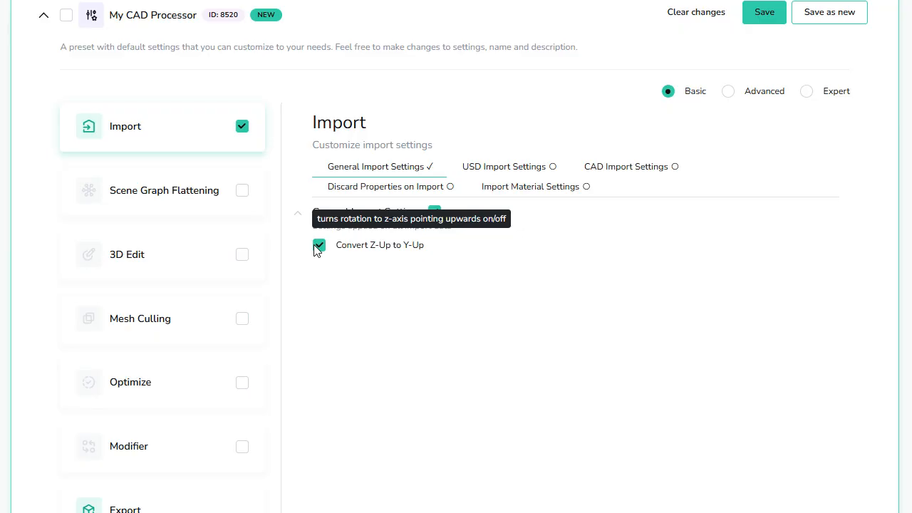
Step: Enable the preset's CAD Import Settings with the tessellation resolution set to fine
{"action": "left_click", "coordinate": [653, 170]}
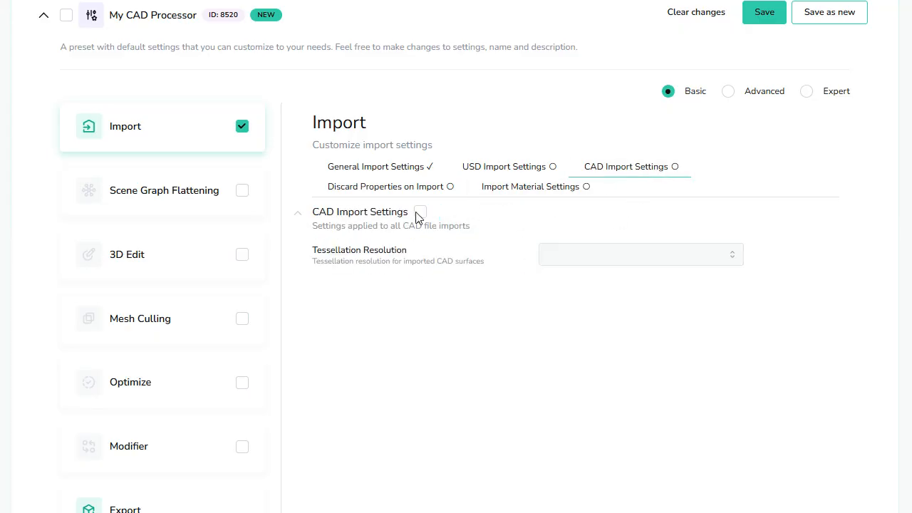
{"action": "left_click", "coordinate": [419, 214]}
{"action": "left_click", "coordinate": [622, 255]}
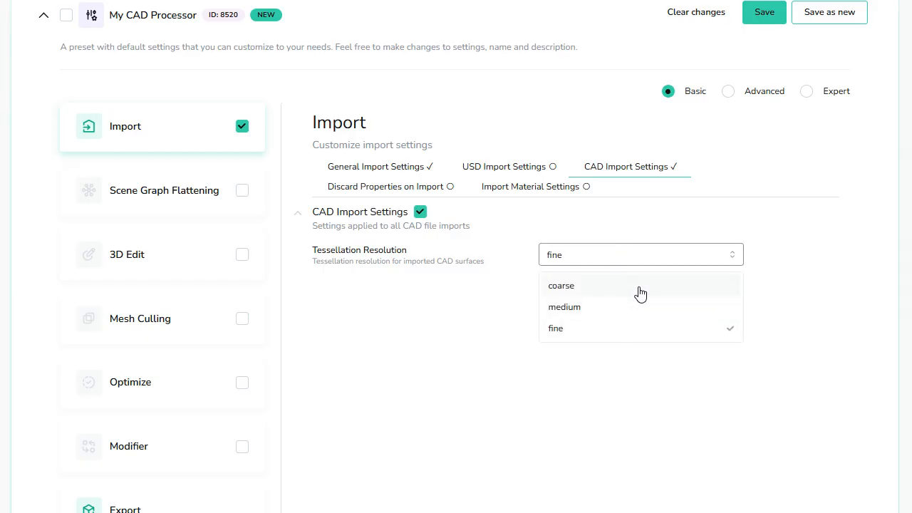
{"action": "left_click", "coordinate": [655, 332]}
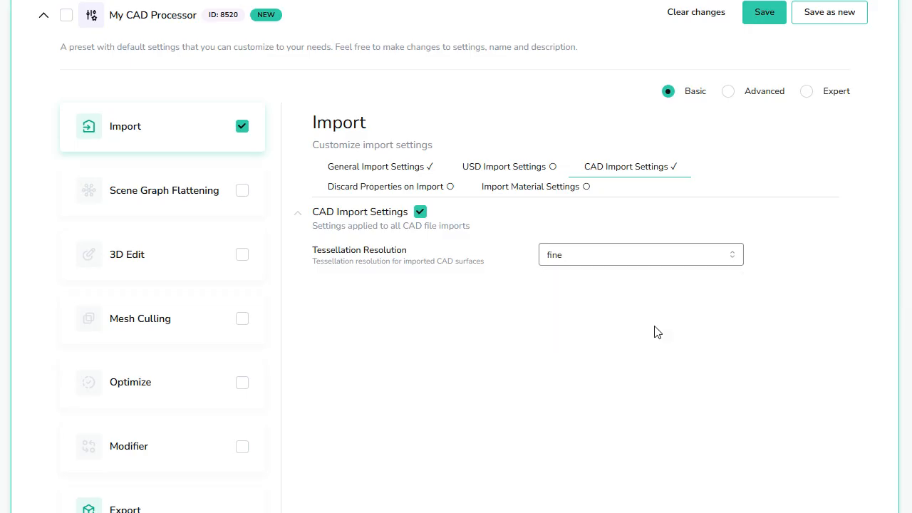
Step: Enable Scene Graph Flattening with the byMaterial method, and turn on Occlusion Culling for Mesh Culling
{"action": "left_click", "coordinate": [171, 202]}
{"action": "left_click", "coordinate": [242, 193]}
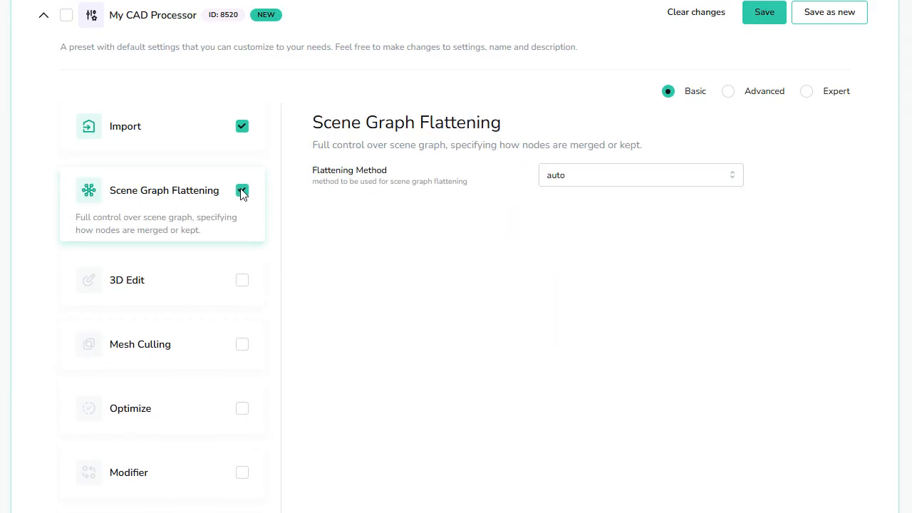
{"action": "left_click", "coordinate": [655, 178]}
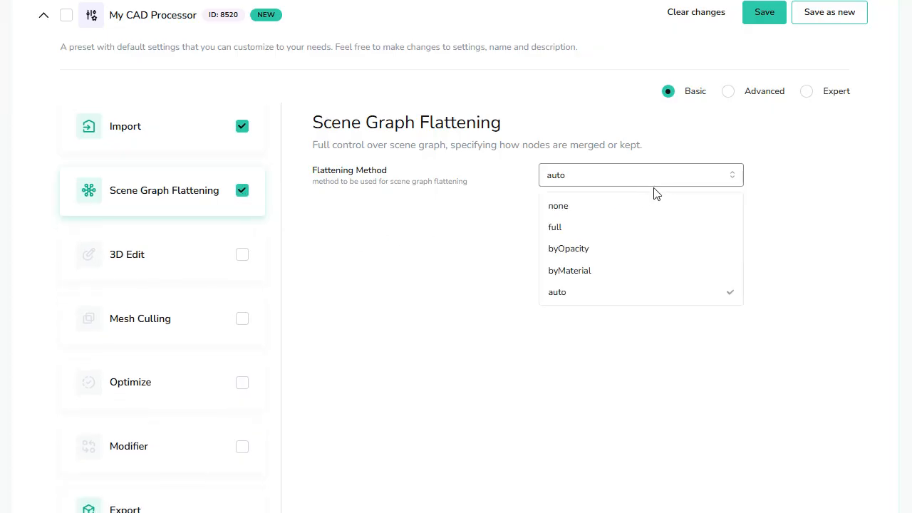
{"action": "left_click", "coordinate": [630, 270]}
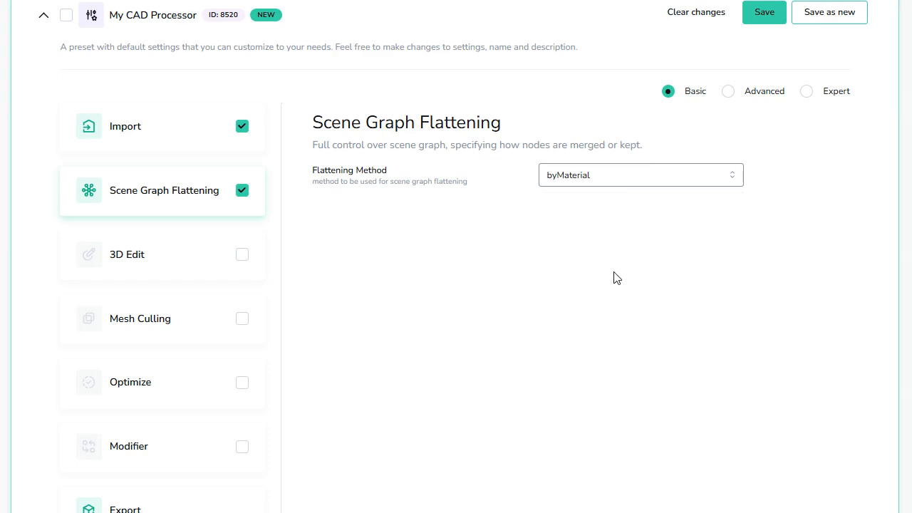
{"action": "left_click", "coordinate": [183, 326]}
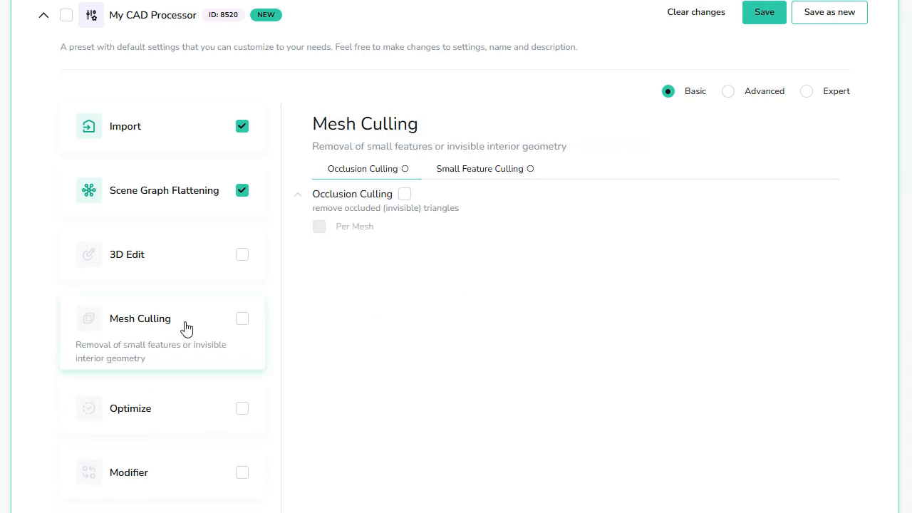
{"action": "left_click", "coordinate": [404, 194]}
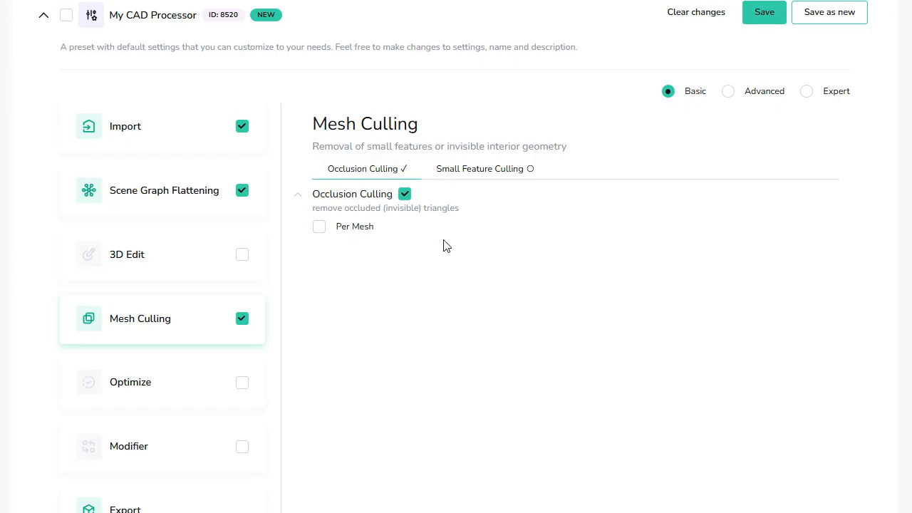
Step: Enable Optimize with a 3D Model Optimization Method of Mesh and Material Optimization using the Decimator
{"action": "left_click", "coordinate": [175, 397]}
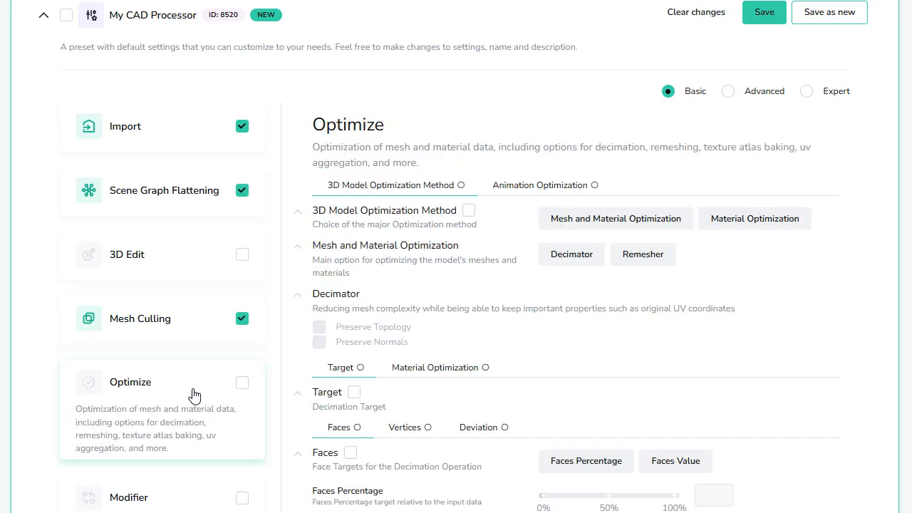
{"action": "left_click", "coordinate": [242, 384]}
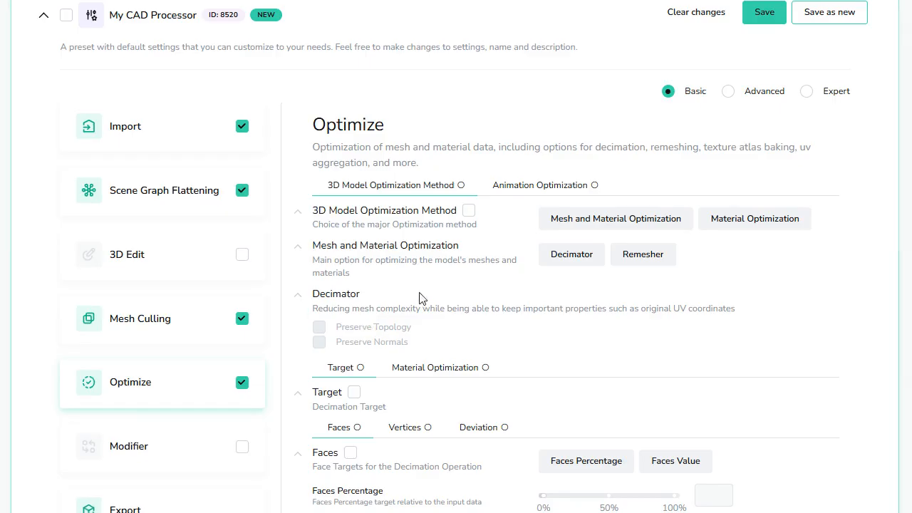
{"action": "left_click", "coordinate": [468, 211]}
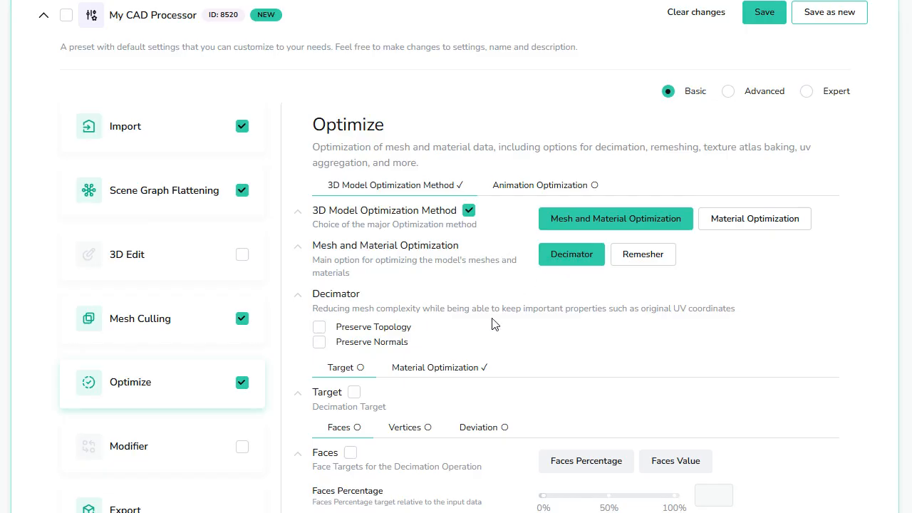
Step: Enable a face-based decimation target and set it to a Faces Value of 150000 triangles
{"action": "left_click", "coordinate": [355, 393]}
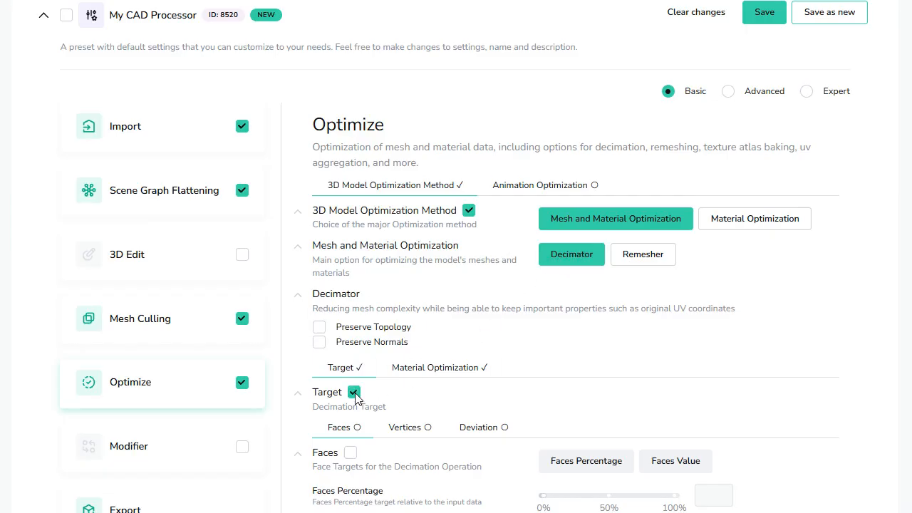
{"action": "left_click", "coordinate": [350, 454]}
{"action": "scroll", "coordinate": [701, 481], "scroll_direction": "down", "scroll_amount": 1}
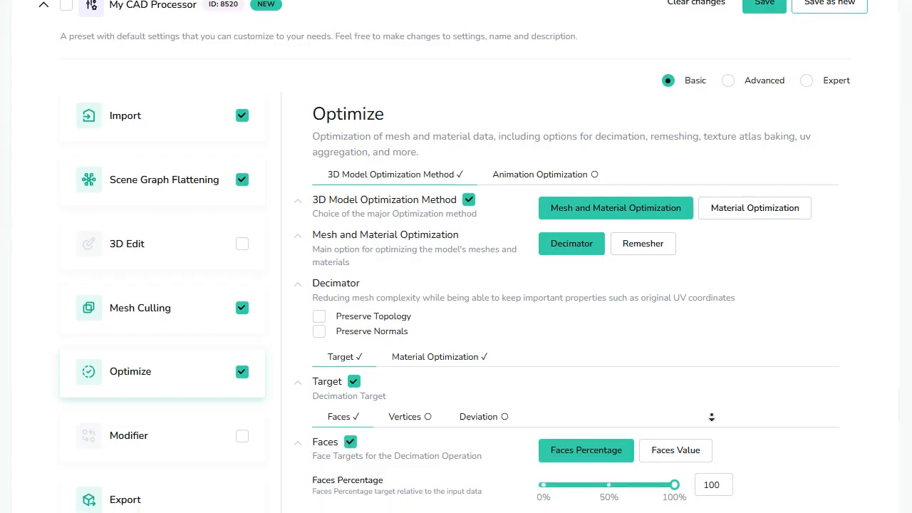
{"action": "left_click", "coordinate": [679, 372]}
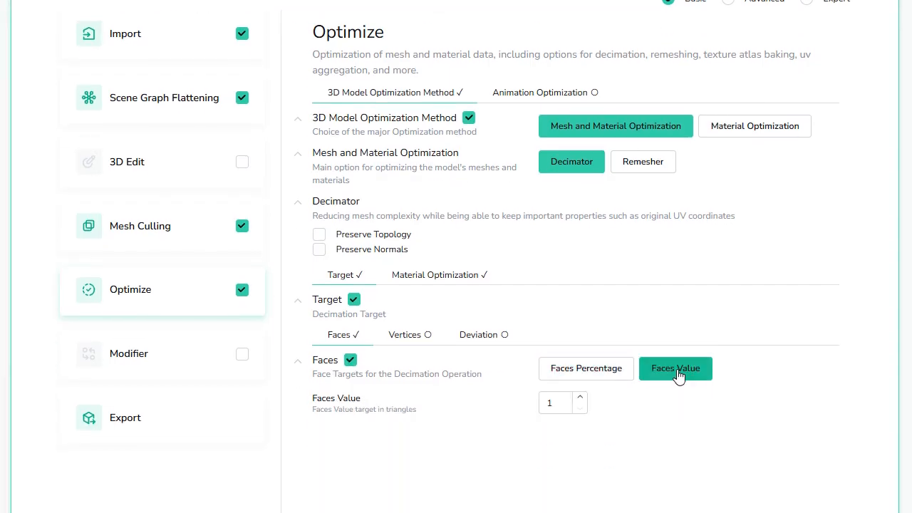
{"action": "left_click", "coordinate": [559, 404]}
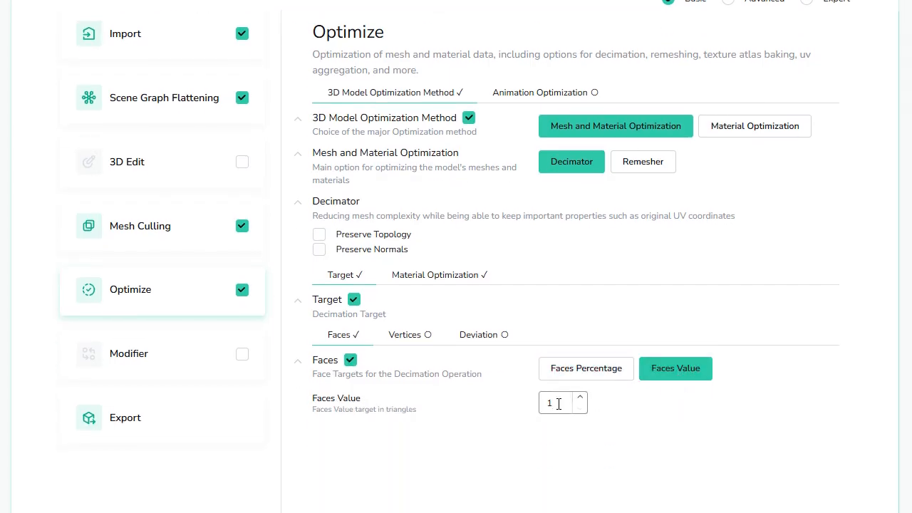
{"action": "type", "text": "50000"}
{"action": "left_click", "coordinate": [554, 426]}
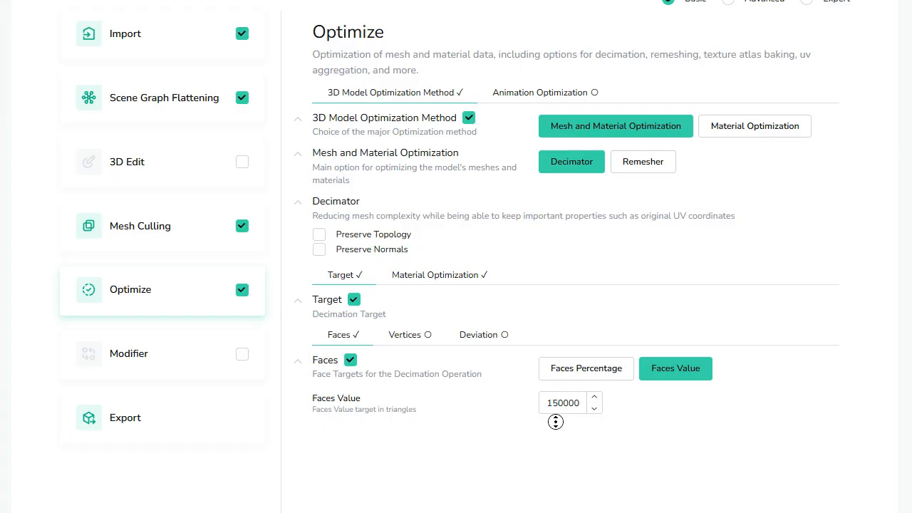
Step: Set the Decimator's Material Optimization to Material Merger
{"action": "scroll", "coordinate": [555, 421], "scroll_direction": "up", "scroll_amount": 2}
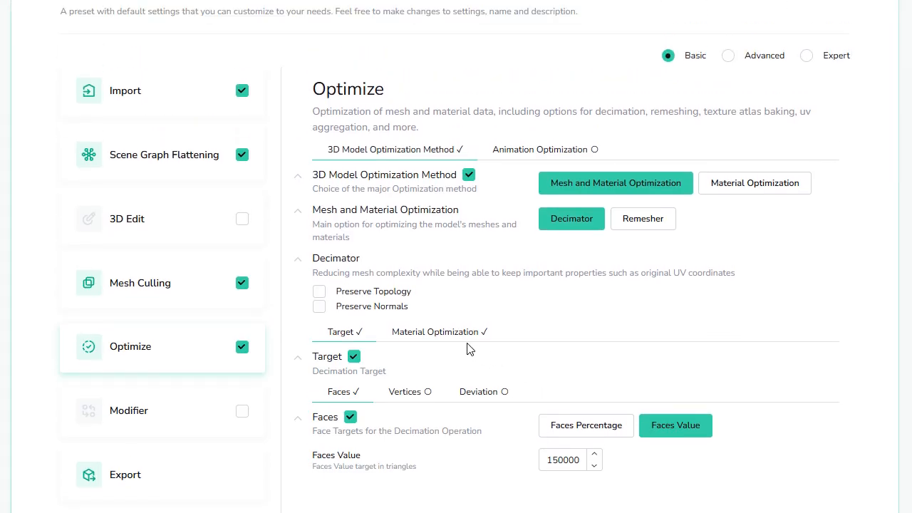
{"action": "left_click", "coordinate": [451, 338]}
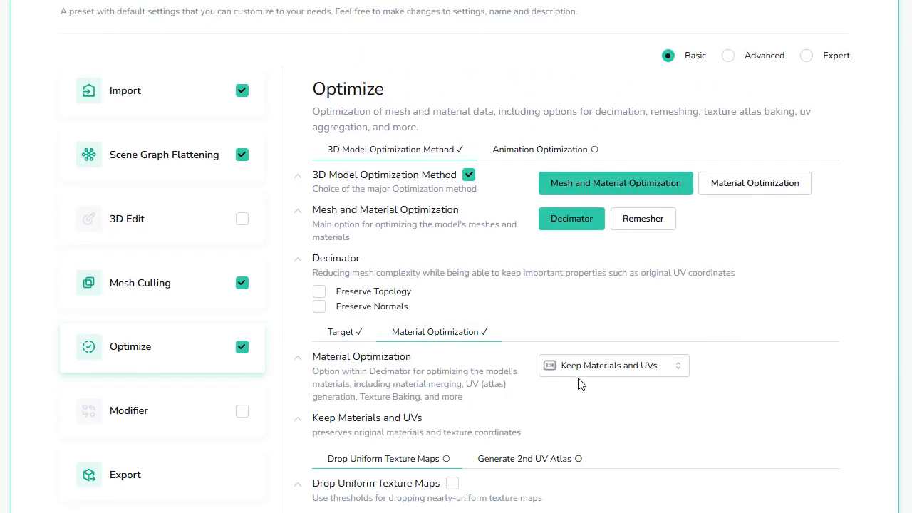
{"action": "left_click", "coordinate": [602, 369]}
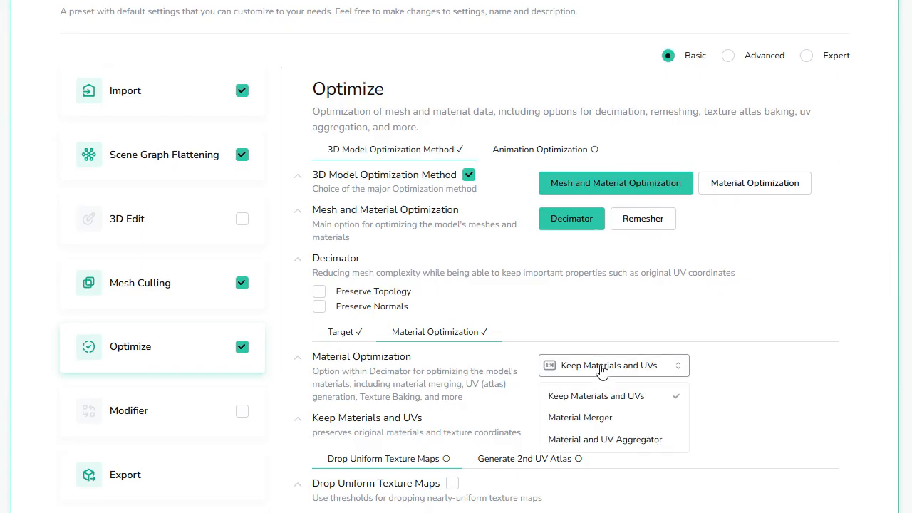
{"action": "left_click", "coordinate": [607, 420]}
{"action": "middle_click", "coordinate": [742, 383]}
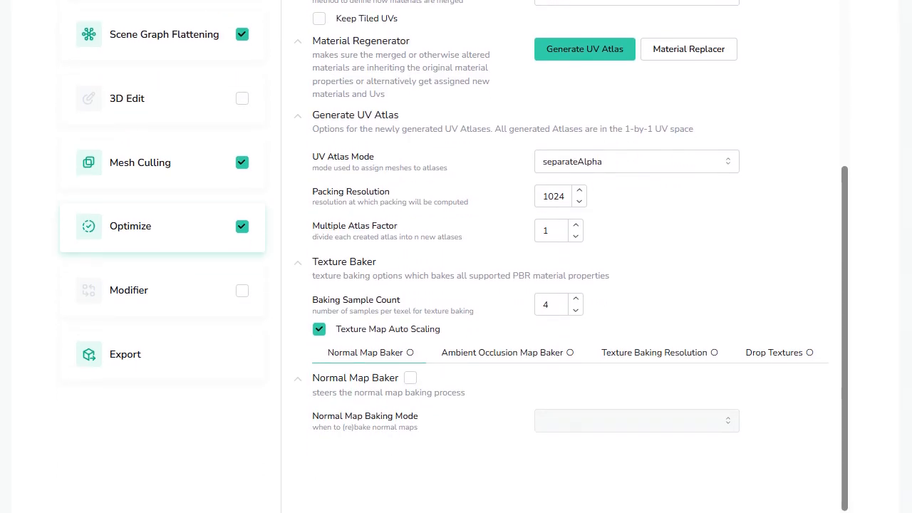
Step: Enable the Texture Baker's Normal Map Baker, Ambient Occlusion Map Baker and Texture Baking Resolution settings
{"action": "left_click", "coordinate": [411, 379]}
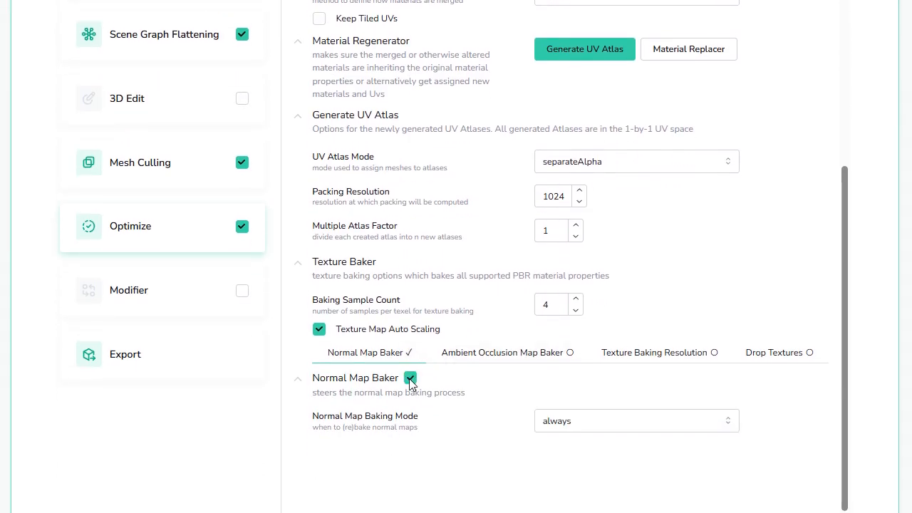
{"action": "left_click", "coordinate": [501, 353]}
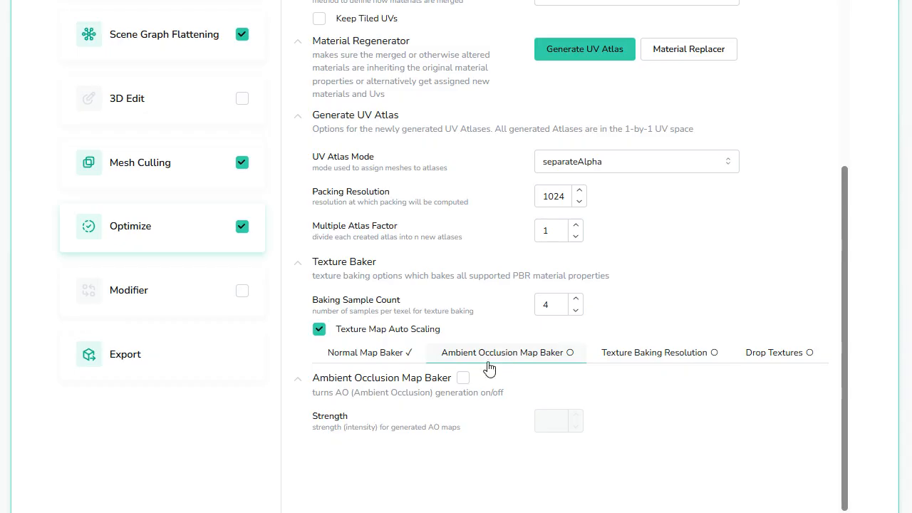
{"action": "left_click", "coordinate": [463, 379]}
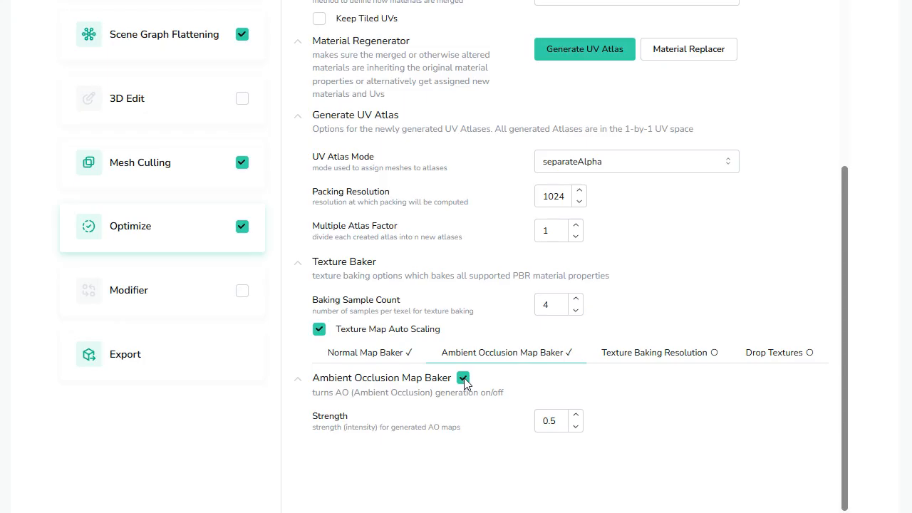
{"action": "left_click", "coordinate": [654, 355]}
{"action": "left_click", "coordinate": [447, 379]}
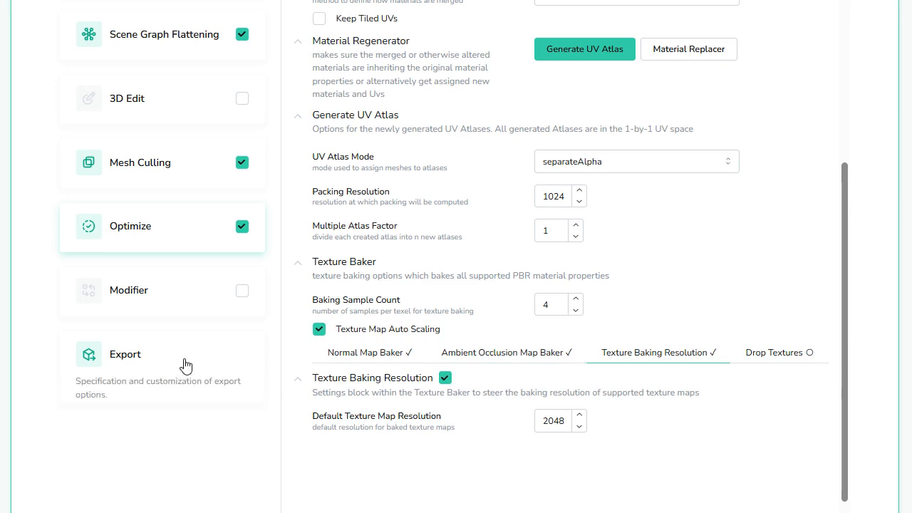
Step: Set the preset's first export format to GLB
{"action": "left_click", "coordinate": [154, 356]}
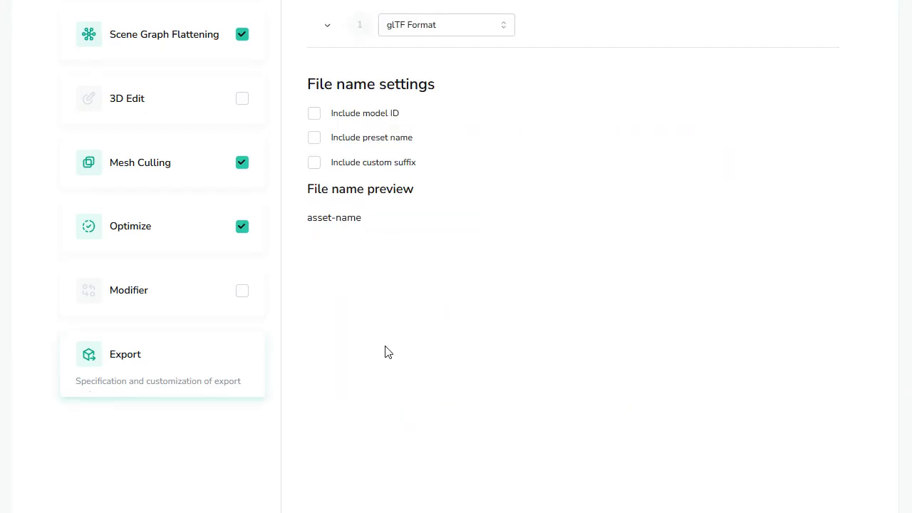
{"action": "scroll", "coordinate": [429, 317], "scroll_direction": "up", "scroll_amount": 2}
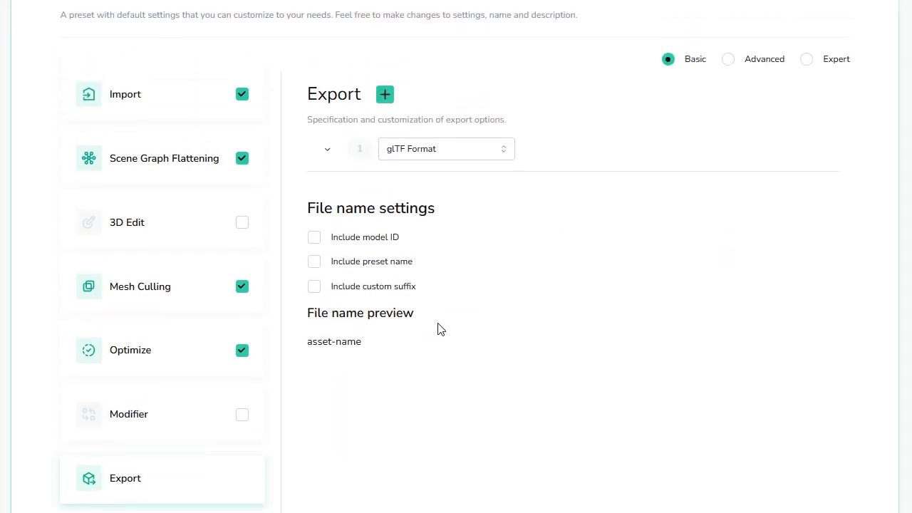
{"action": "left_click", "coordinate": [445, 153]}
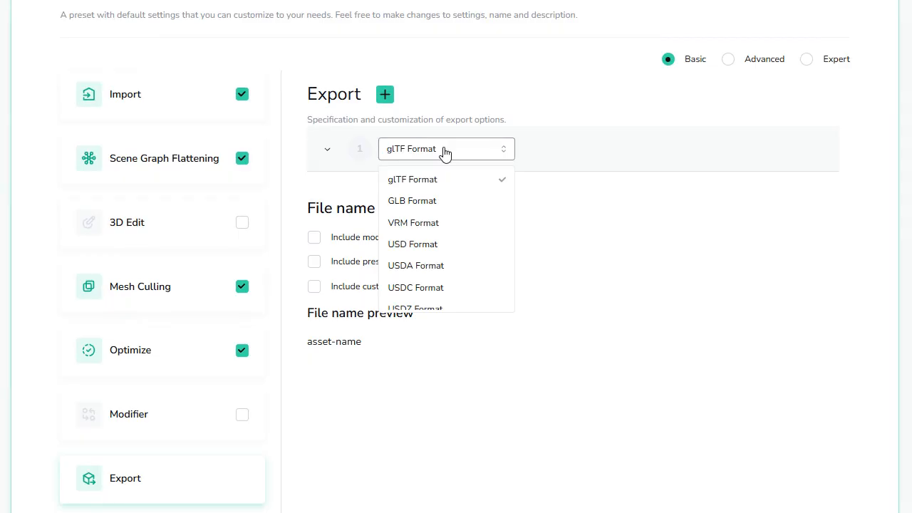
{"action": "left_click", "coordinate": [433, 201]}
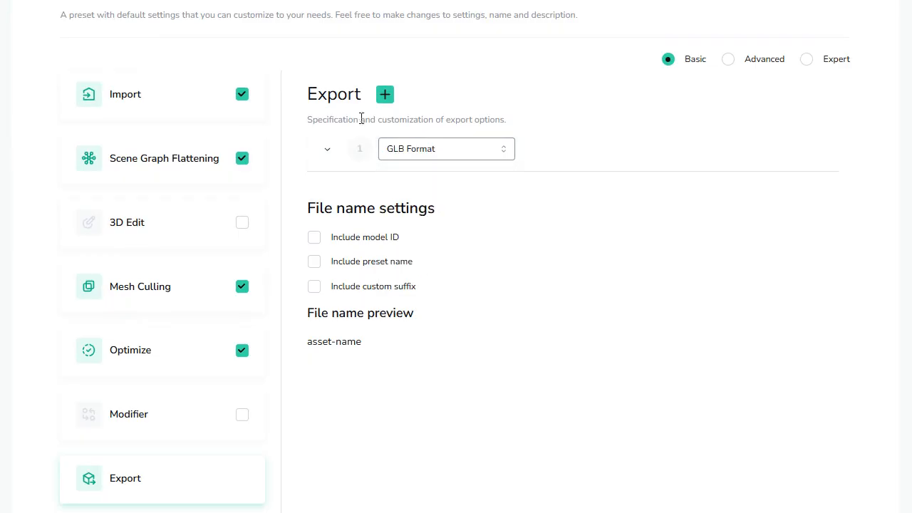
Step: Add a second export in USDZ format and save the changes to the My CAD Processor preset
{"action": "left_click", "coordinate": [385, 94]}
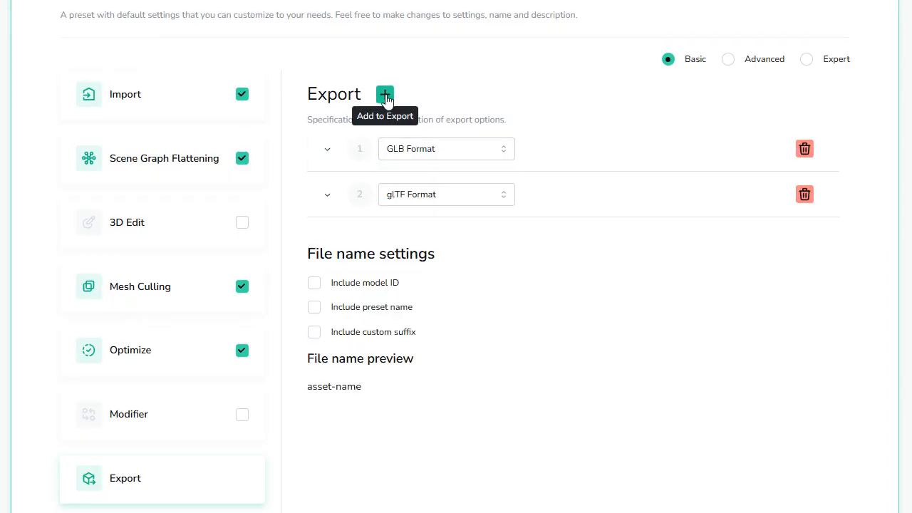
{"action": "left_click", "coordinate": [510, 200]}
{"action": "scroll", "coordinate": [502, 267], "scroll_direction": "down", "scroll_amount": 3}
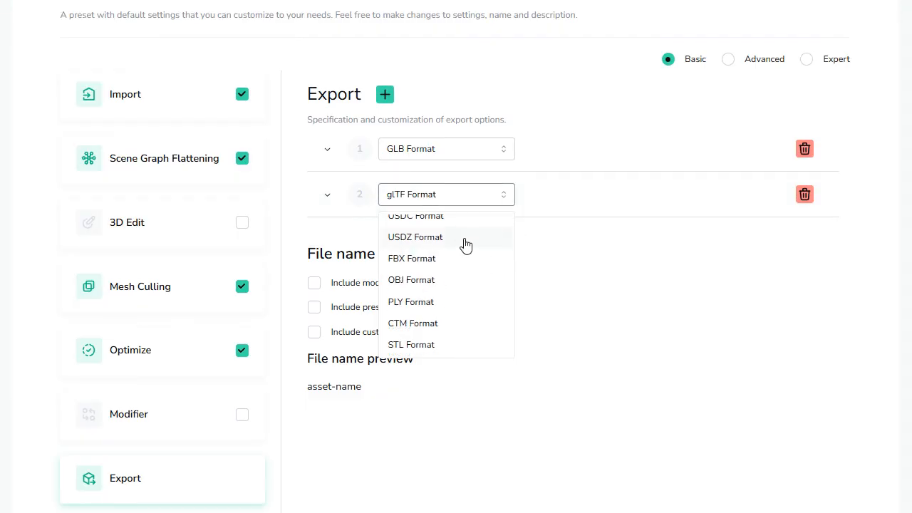
{"action": "left_click", "coordinate": [470, 242]}
{"action": "scroll", "coordinate": [632, 243], "scroll_direction": "up", "scroll_amount": 3}
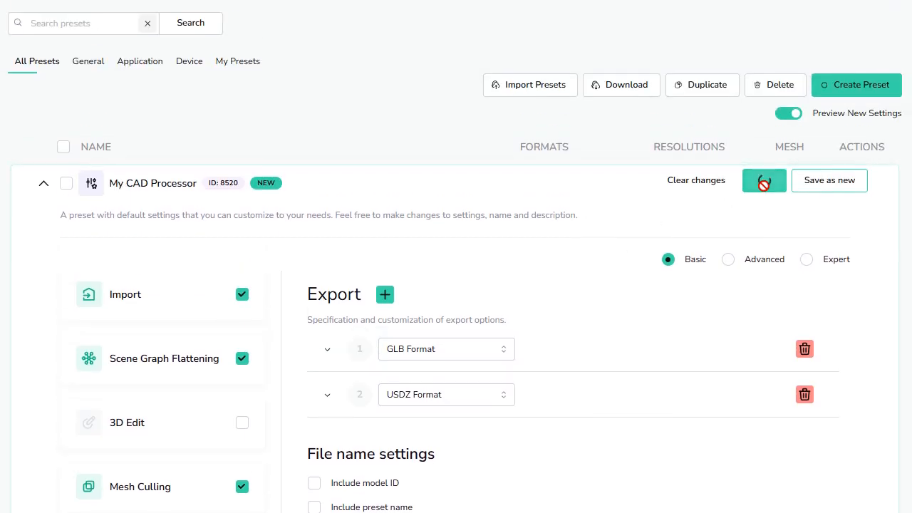
{"action": "left_click", "coordinate": [764, 181]}
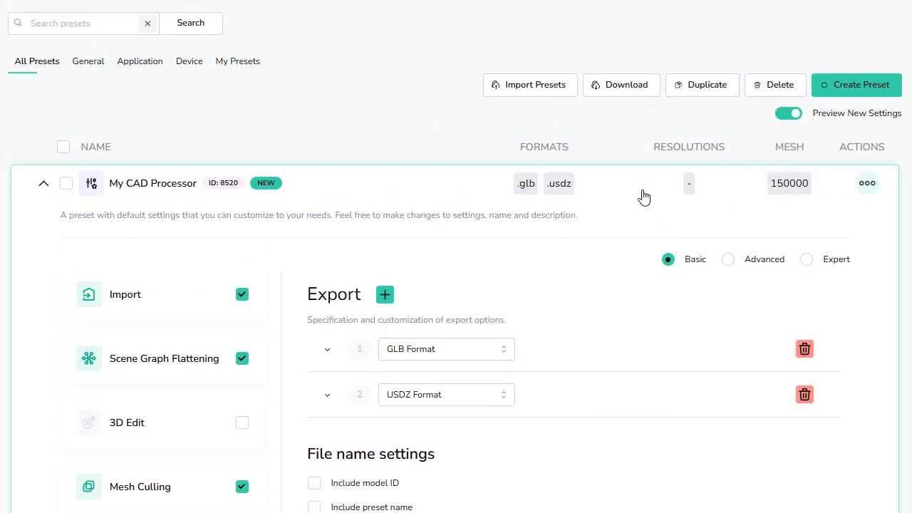
Step: Run the 3D processor on the kubota_engine STEP asset using the My CAD Processor preset
{"action": "scroll", "coordinate": [427, 117], "scroll_direction": "up", "scroll_amount": 1}
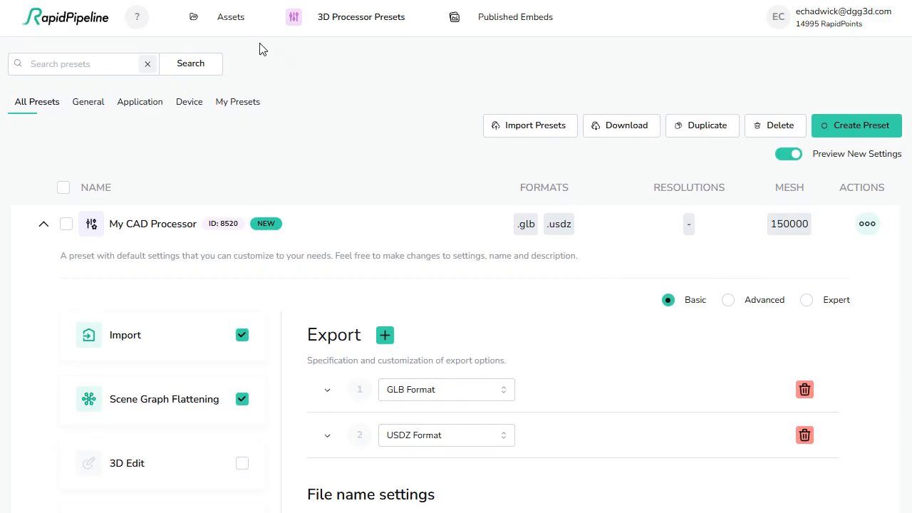
{"action": "left_click", "coordinate": [235, 28]}
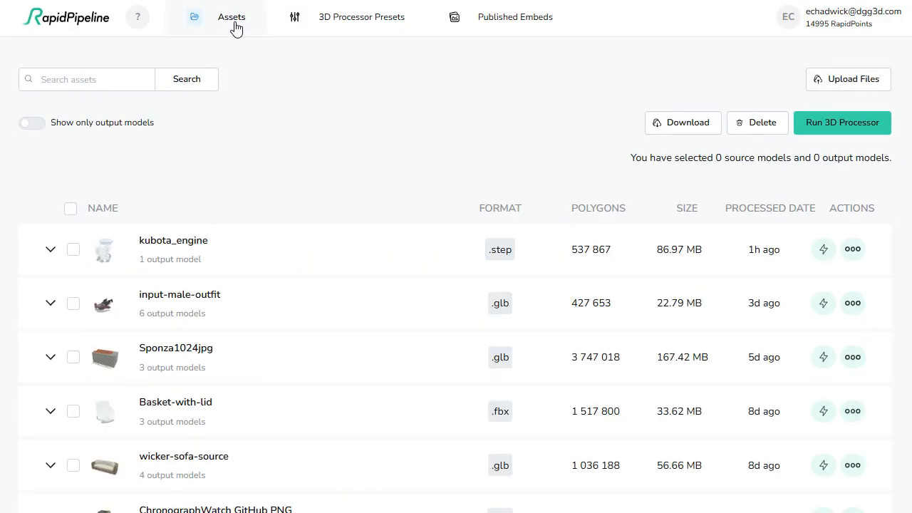
{"action": "left_click", "coordinate": [73, 249]}
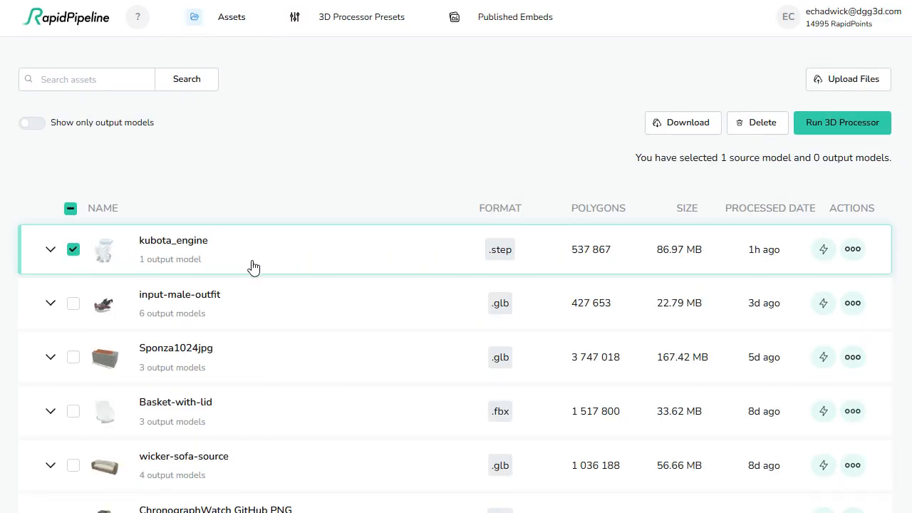
{"action": "left_click", "coordinate": [857, 129]}
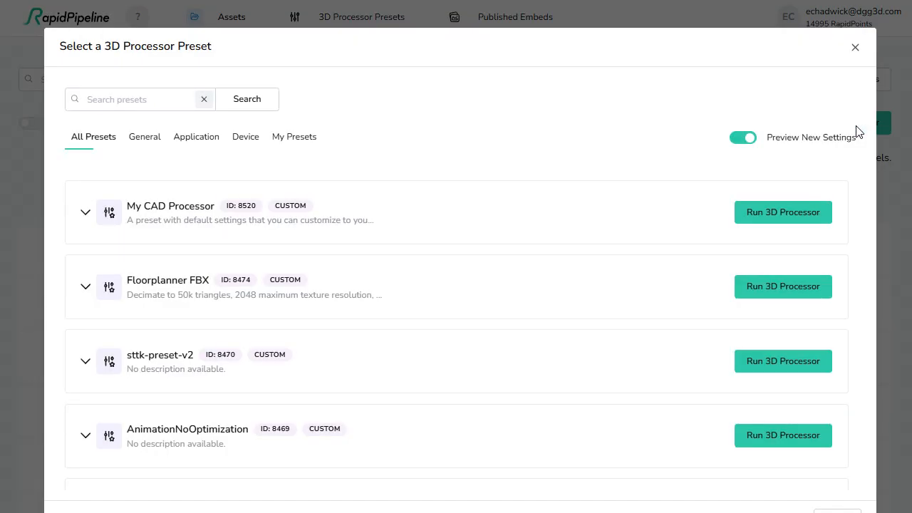
{"action": "left_click", "coordinate": [784, 222]}
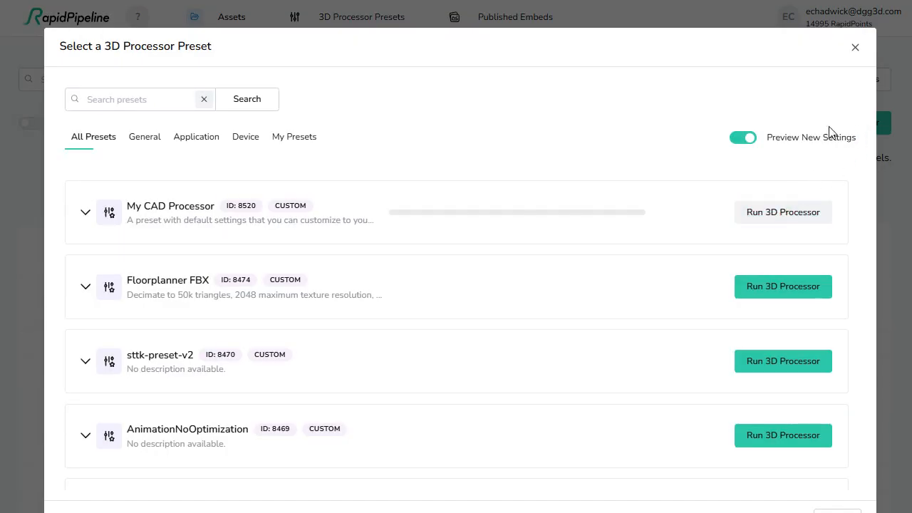
{"action": "left_click", "coordinate": [855, 47]}
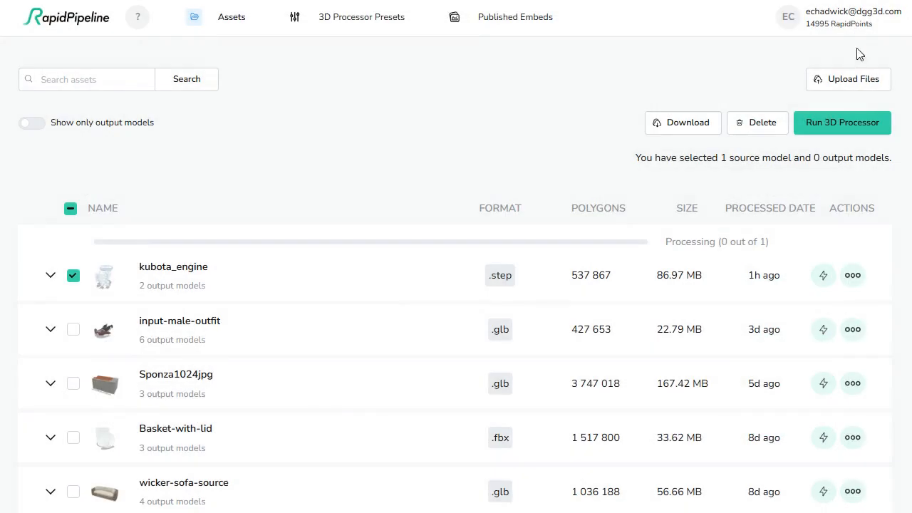
Step: Preview the kubota_engine output model made with My CAD Processor and display its Normal Map
{"action": "left_click", "coordinate": [51, 276]}
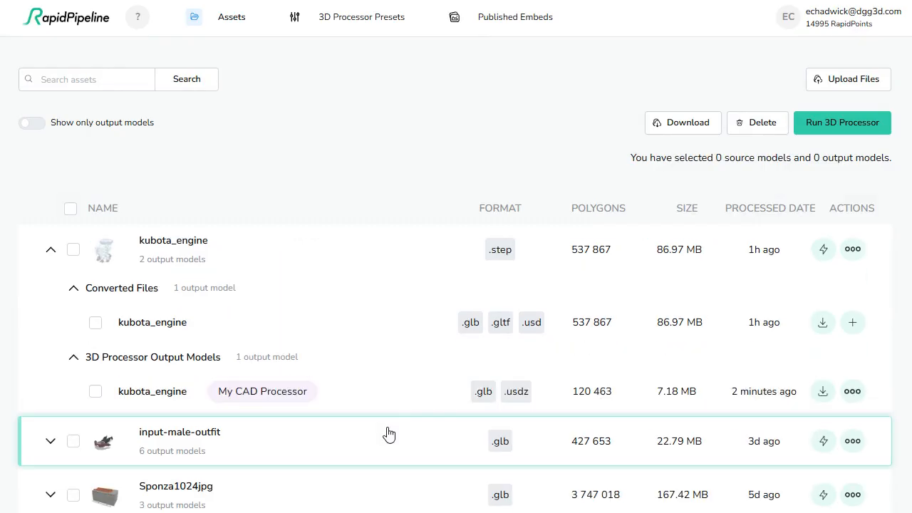
{"action": "left_click", "coordinate": [384, 399]}
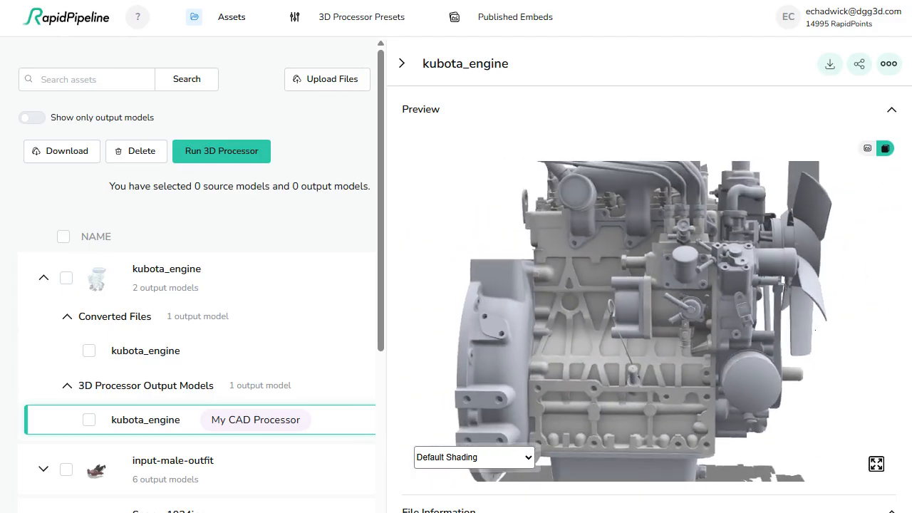
{"action": "scroll", "coordinate": [648, 285], "scroll_direction": "down", "scroll_amount": 2}
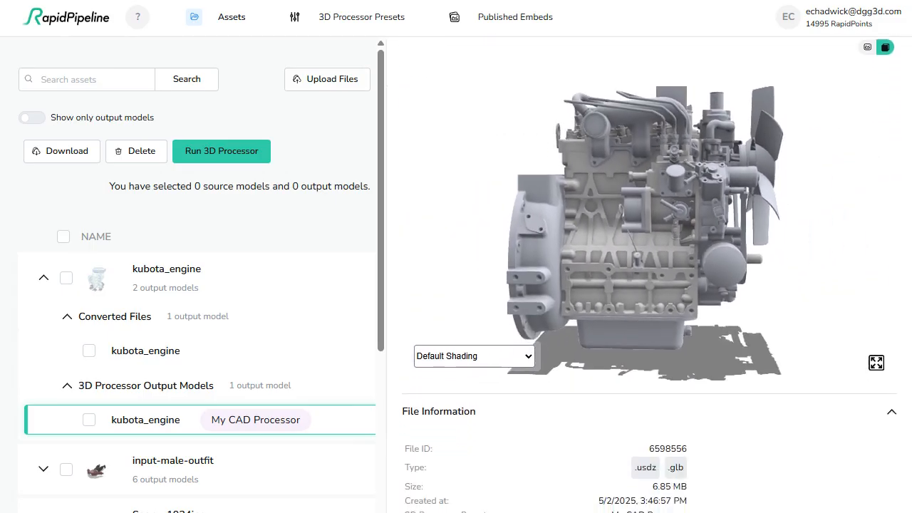
{"action": "left_click", "coordinate": [520, 317]}
{"action": "left_click", "coordinate": [505, 360]}
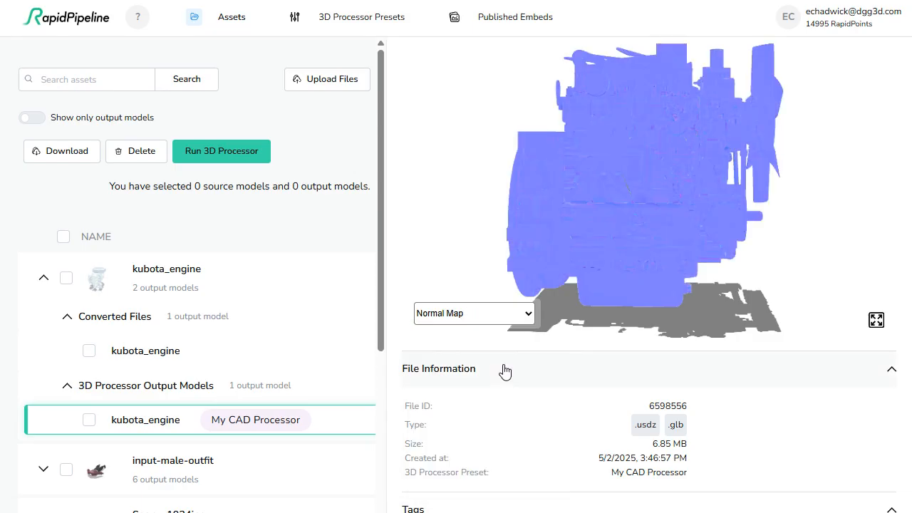
Step: Examine the output model's Occlusion map and its Wireframe from several sides, and close the preview
{"action": "left_click", "coordinate": [504, 319]}
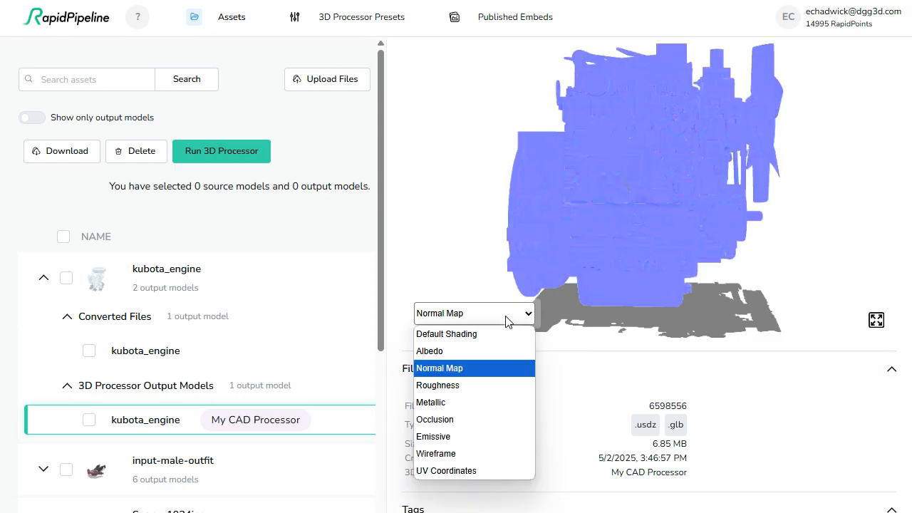
{"action": "left_click", "coordinate": [496, 420]}
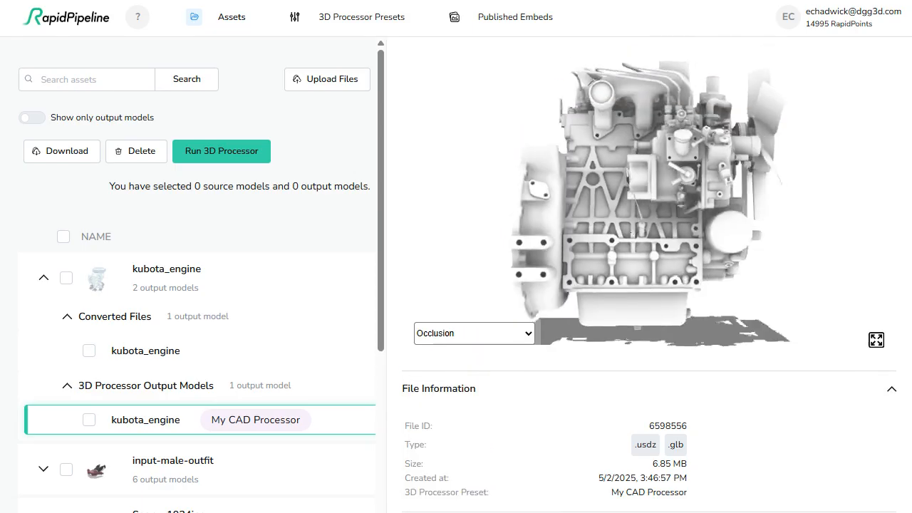
{"action": "left_click", "coordinate": [495, 332]}
{"action": "left_click", "coordinate": [448, 475]}
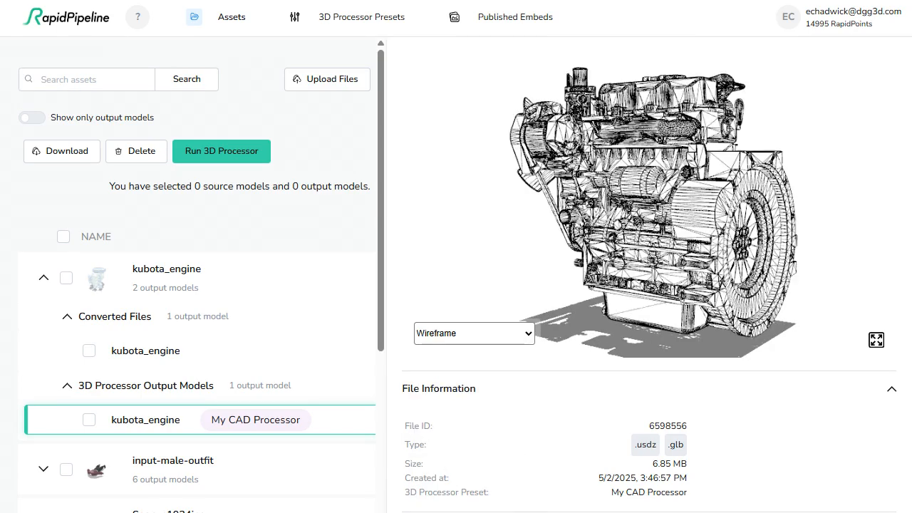
{"action": "left_click_drag", "start_coordinate": [606, 214], "coordinate": [676, 219]}
{"action": "scroll", "coordinate": [649, 206], "scroll_direction": "up", "scroll_amount": 6}
{"action": "left_click_drag", "start_coordinate": [606, 206], "coordinate": [709, 214]}
{"action": "scroll", "coordinate": [650, 207], "scroll_direction": "down", "scroll_amount": 4}
{"action": "scroll", "coordinate": [648, 270], "scroll_direction": "up", "scroll_amount": 2}
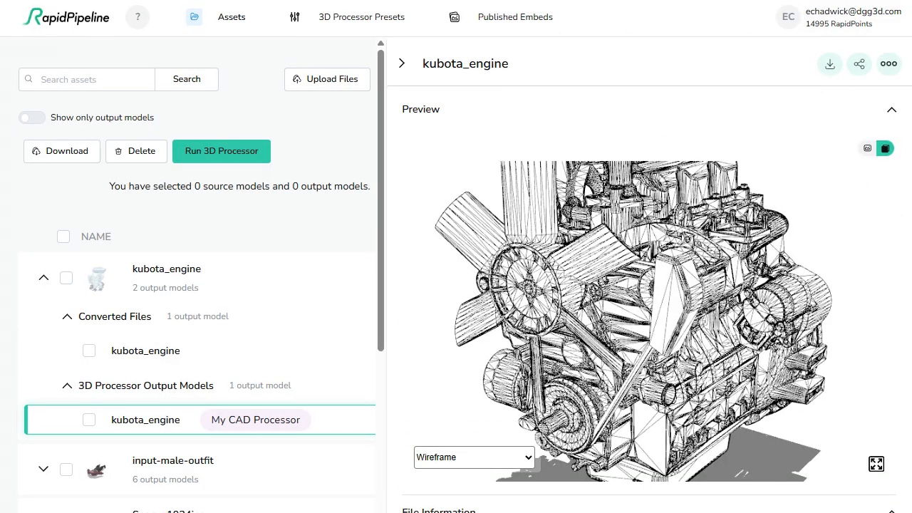
{"action": "left_click", "coordinate": [403, 67]}
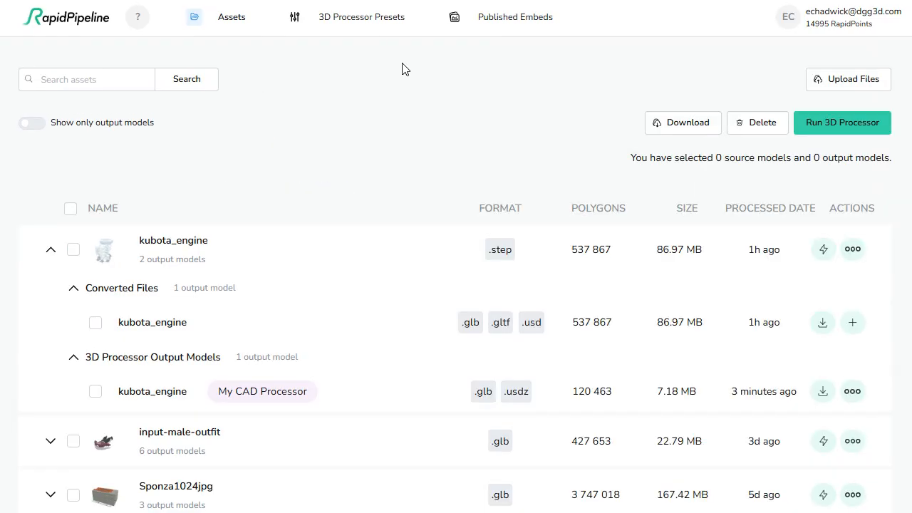
Step: Publish an embed of the optimized kubota_engine output model with the default viewer settings, naming it Engine CAD
{"action": "left_click", "coordinate": [853, 392]}
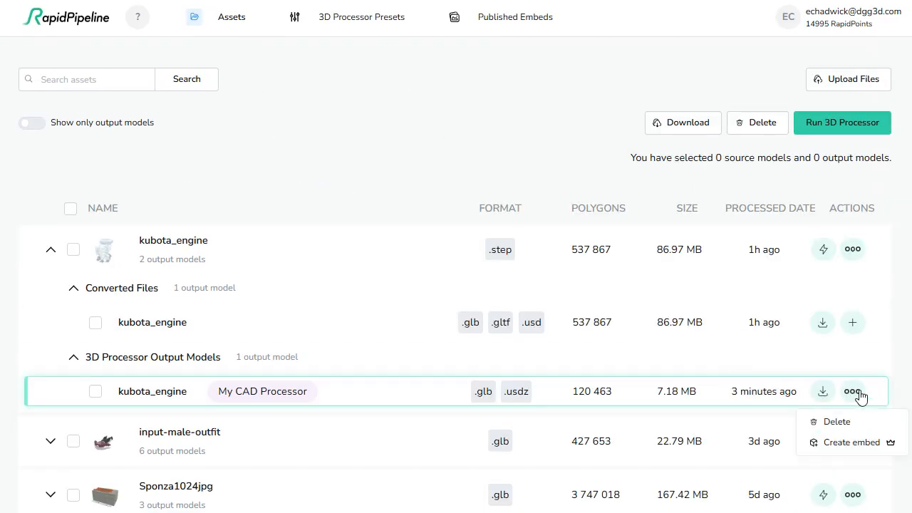
{"action": "left_click", "coordinate": [852, 442]}
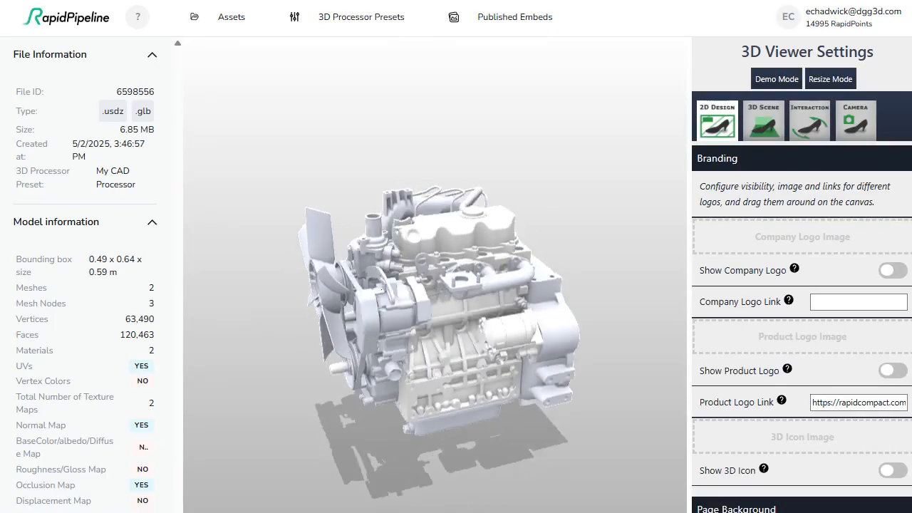
{"action": "scroll", "coordinate": [801, 290], "scroll_direction": "down", "scroll_amount": 3}
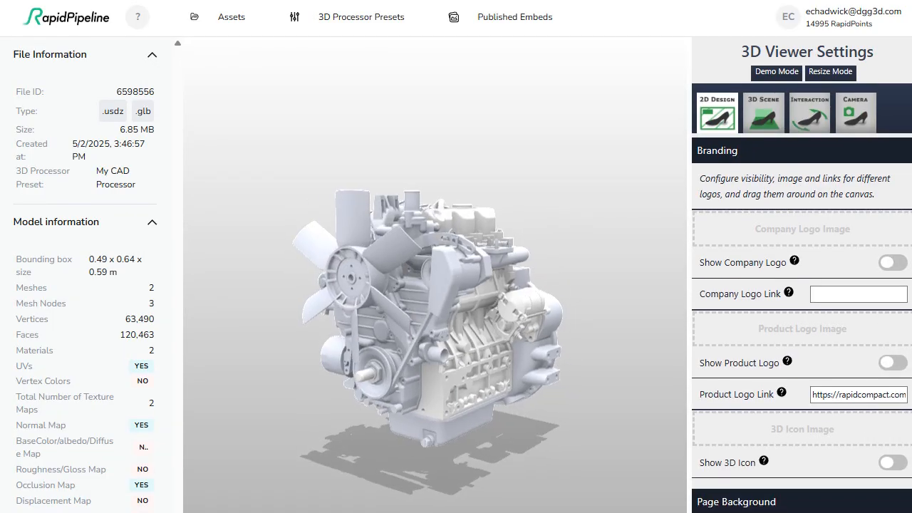
{"action": "left_click_drag", "start_coordinate": [813, 512], "coordinate": [813, 507]}
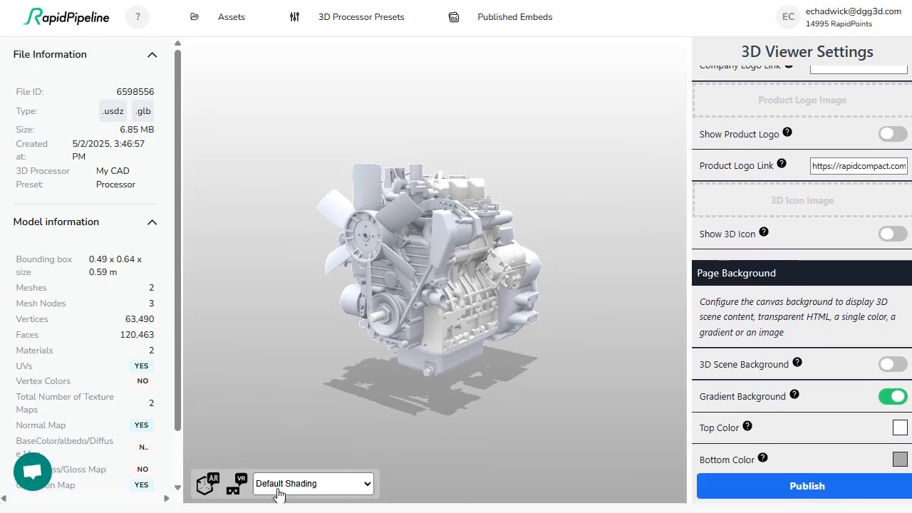
{"action": "left_click", "coordinate": [816, 497]}
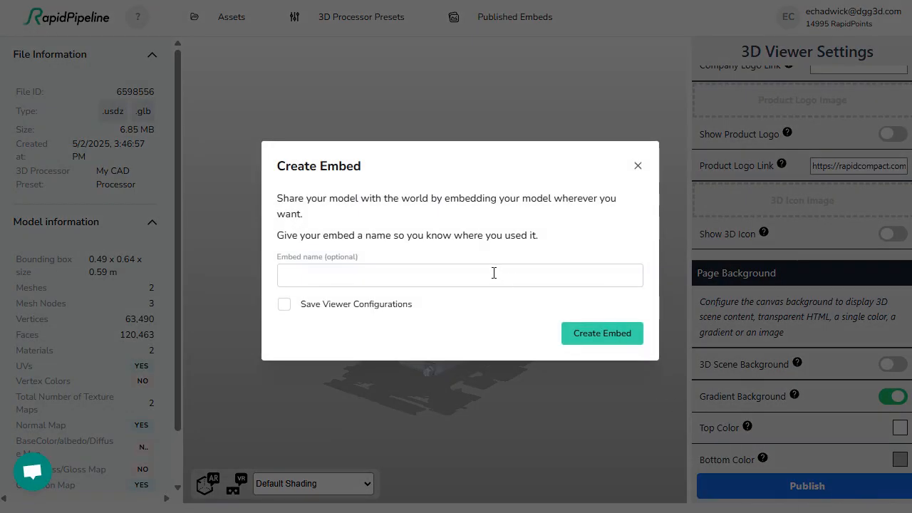
{"action": "left_click", "coordinate": [494, 273]}
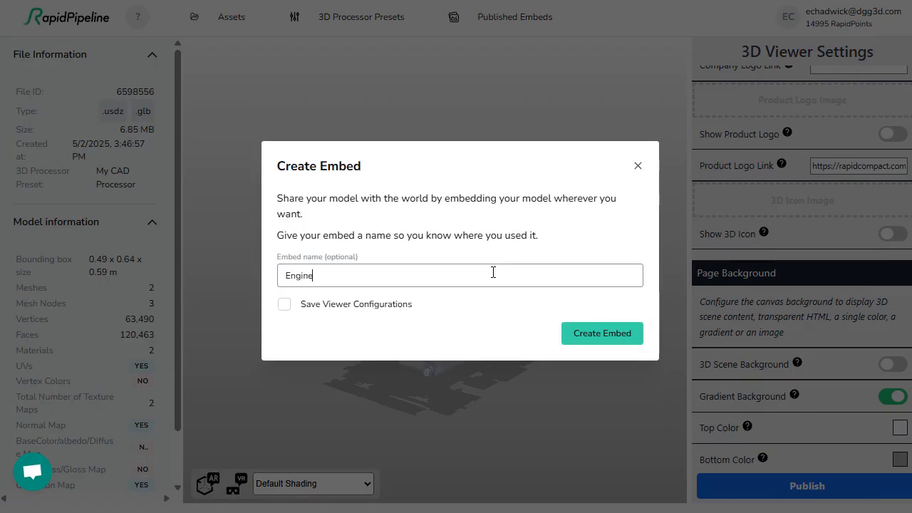
{"action": "left_click", "coordinate": [618, 343]}
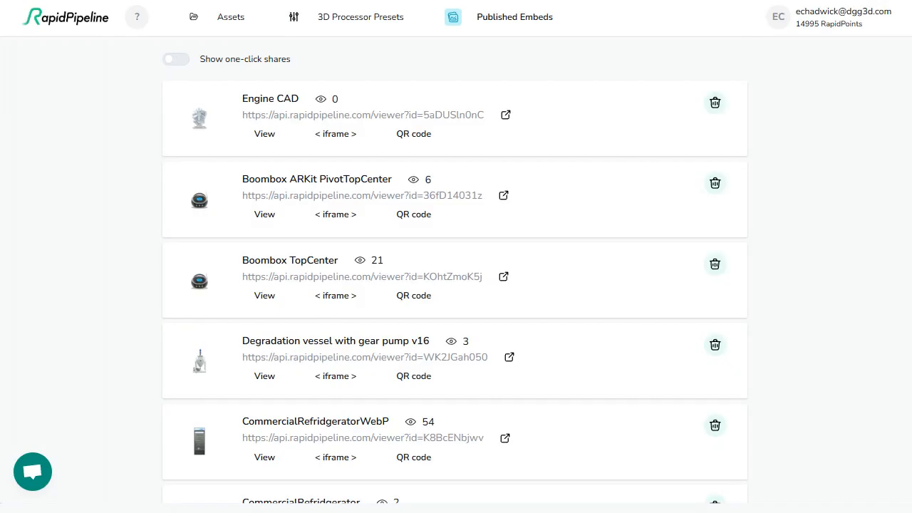
Step: View the published Engine CAD embed and bring up its QR code for mobile and AR viewing
{"action": "left_click", "coordinate": [264, 134]}
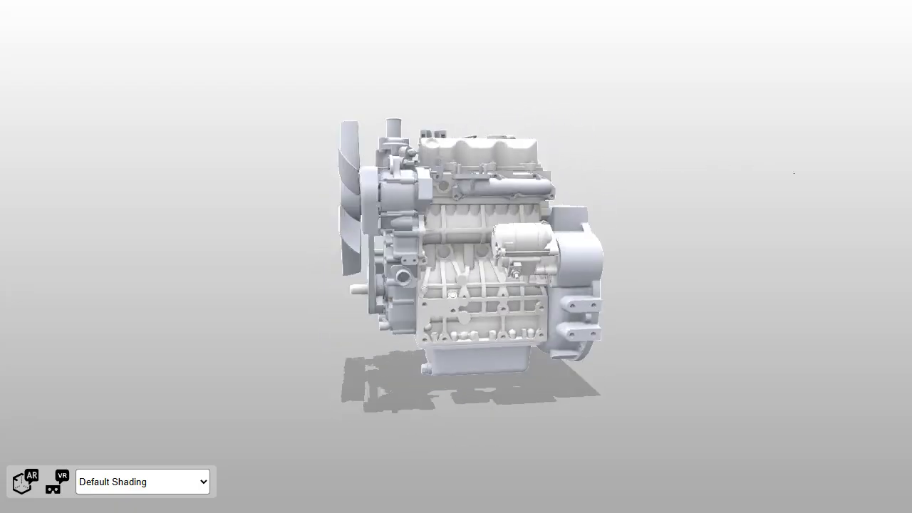
{"action": "left_click", "coordinate": [27, 486]}
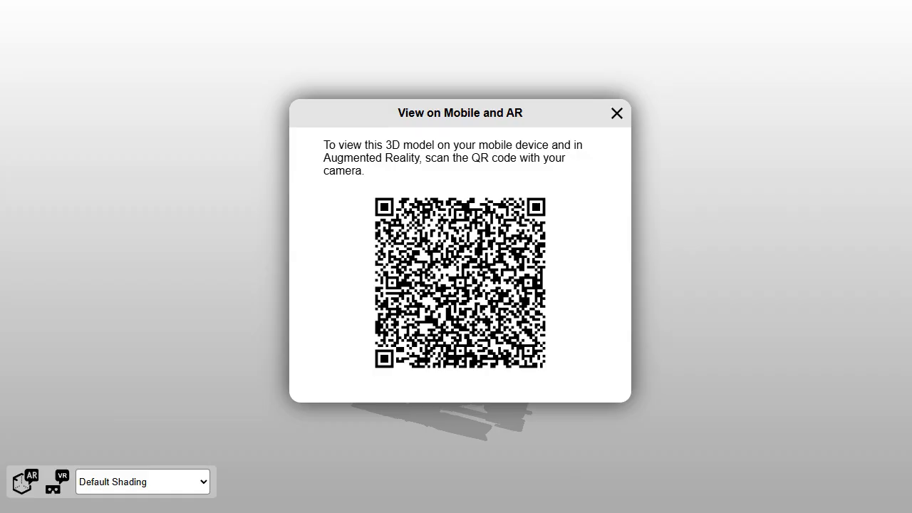